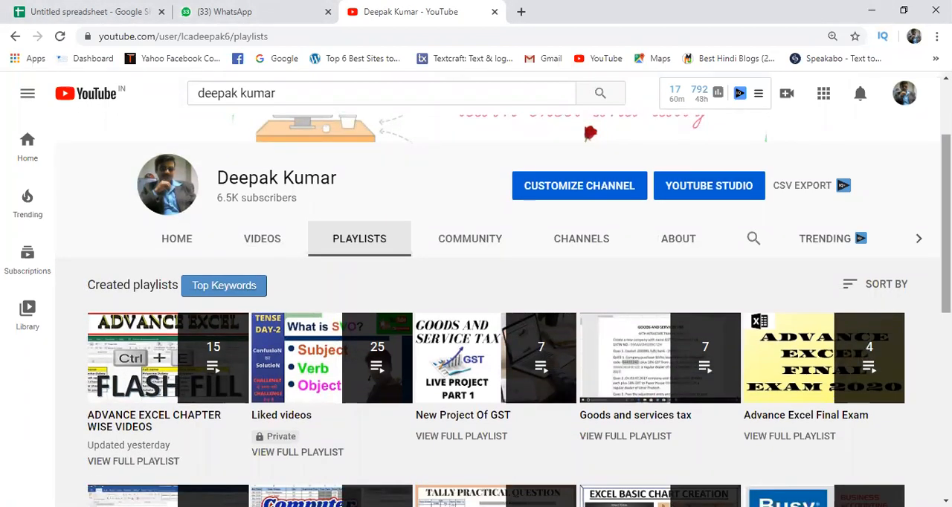
scroll(804, 186, "down", 1)
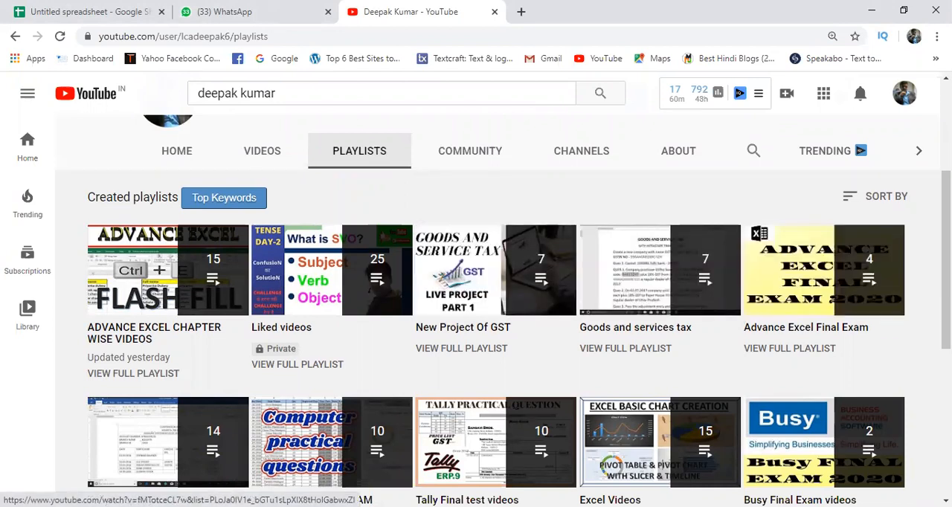
scroll(520, 328, "down", 1)
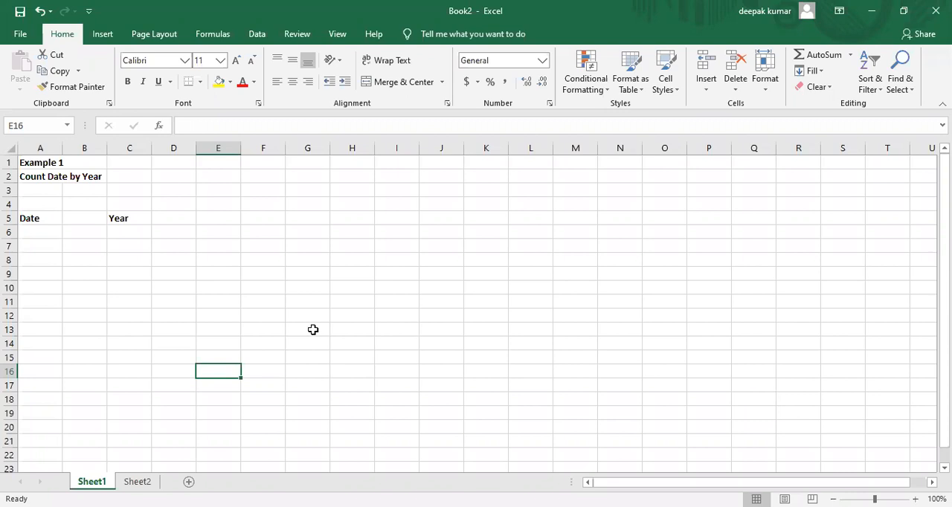
left_click(95, 216)
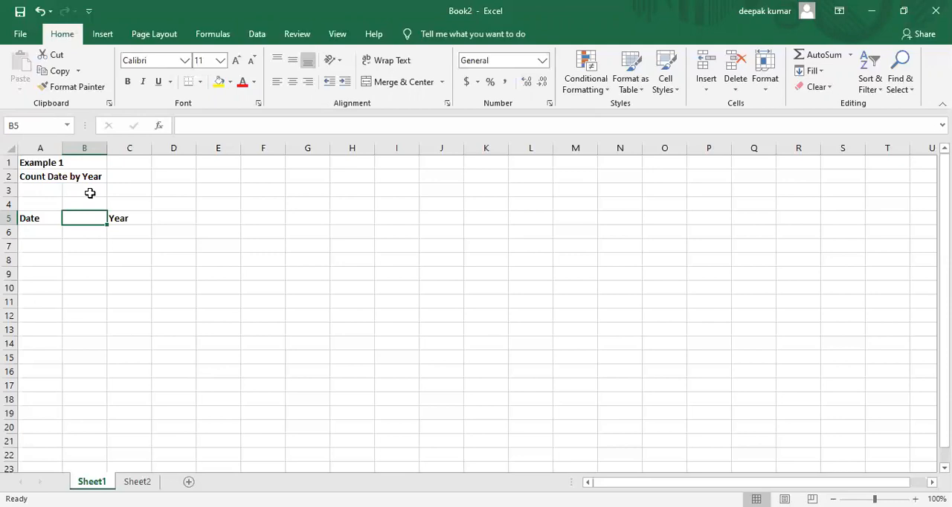
left_click(88, 251)
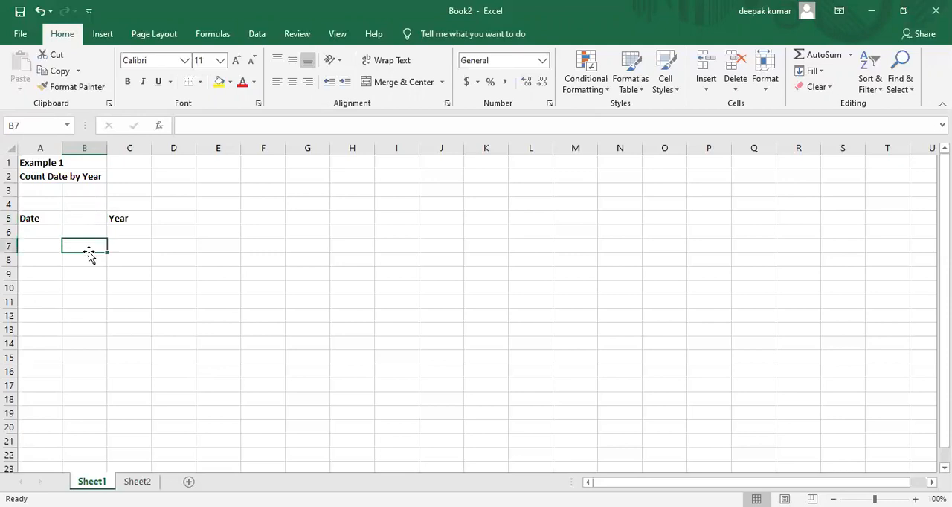
Step: Enter =RANDBETWEEN("1-4-2016","31-3-2020") in cell A6 to generate a random date under the Date heading
left_click(41, 232)
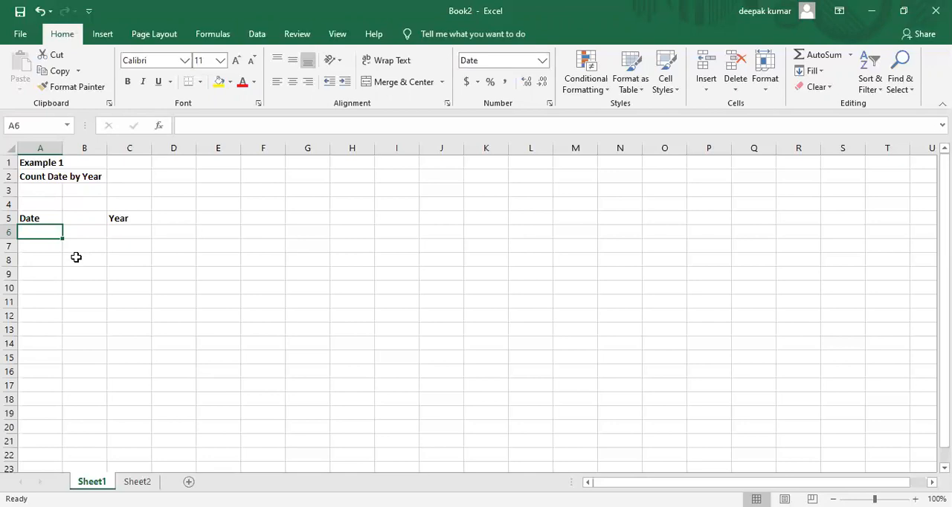
type("=")
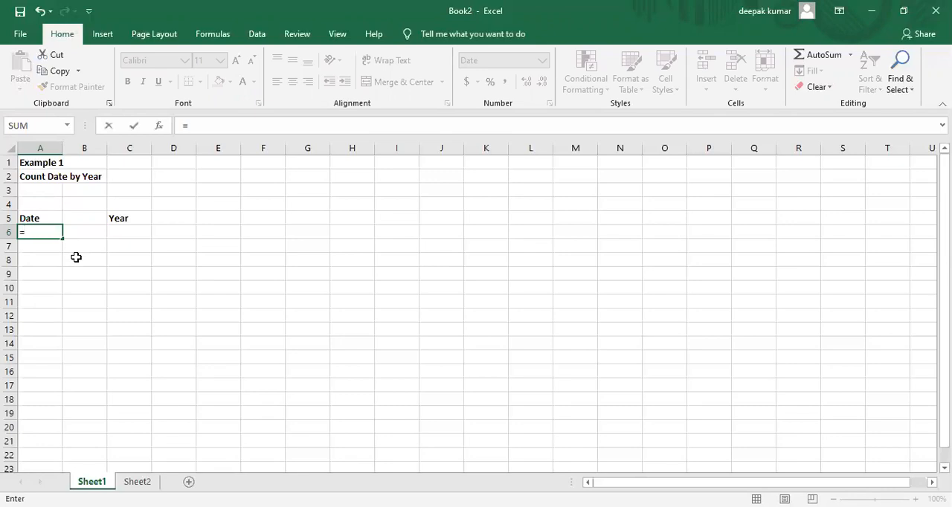
type("randbet")
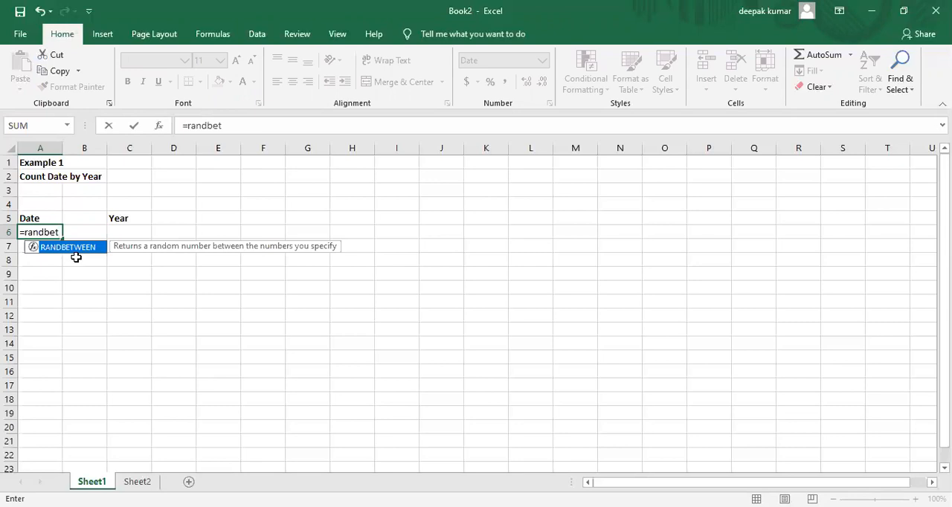
key("Tab")
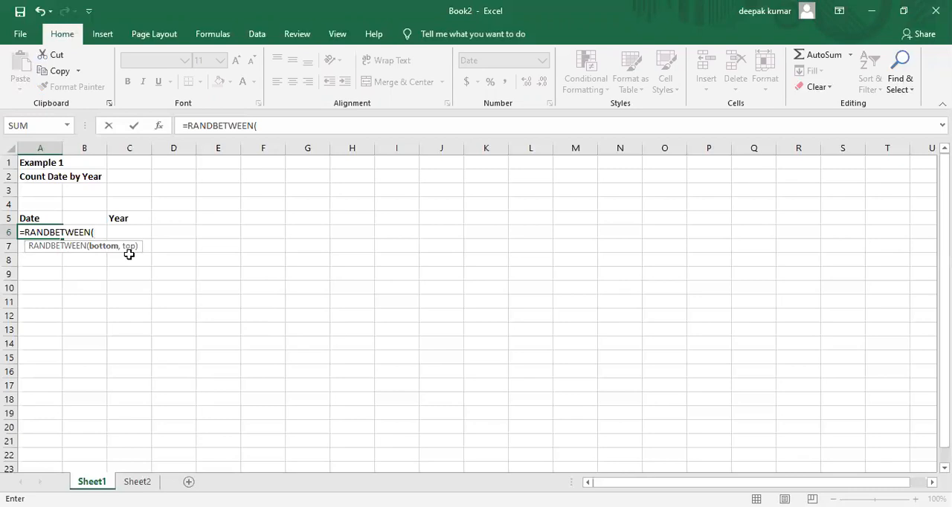
type("\"1-4-2016\"")
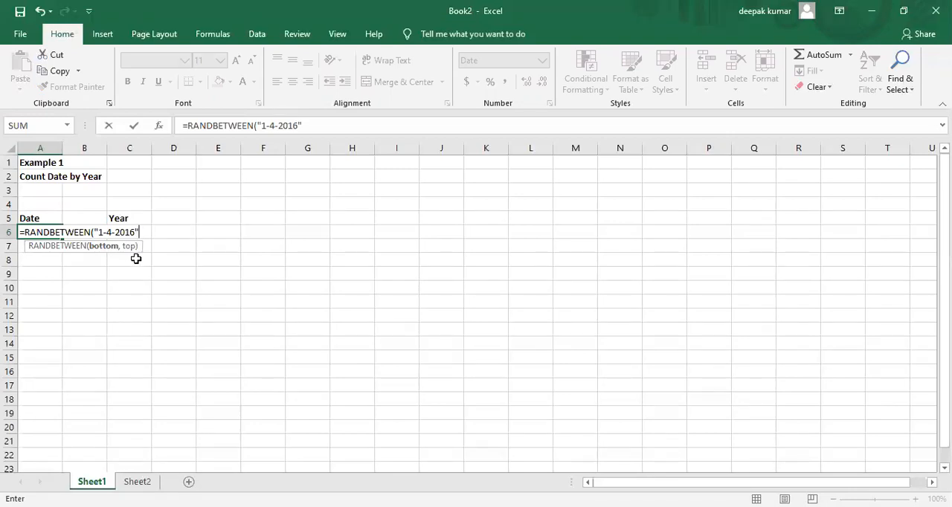
type(",\"31-3-2020")
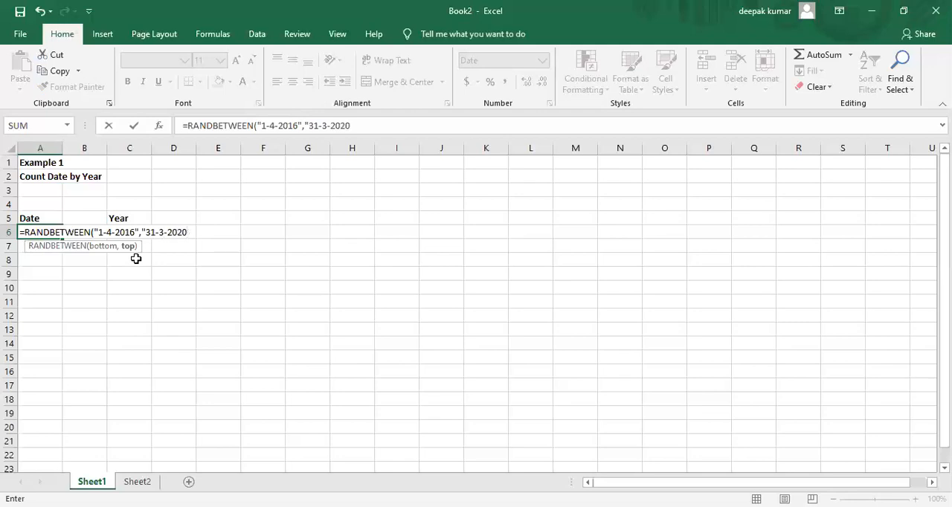
type("\"")
type(")")
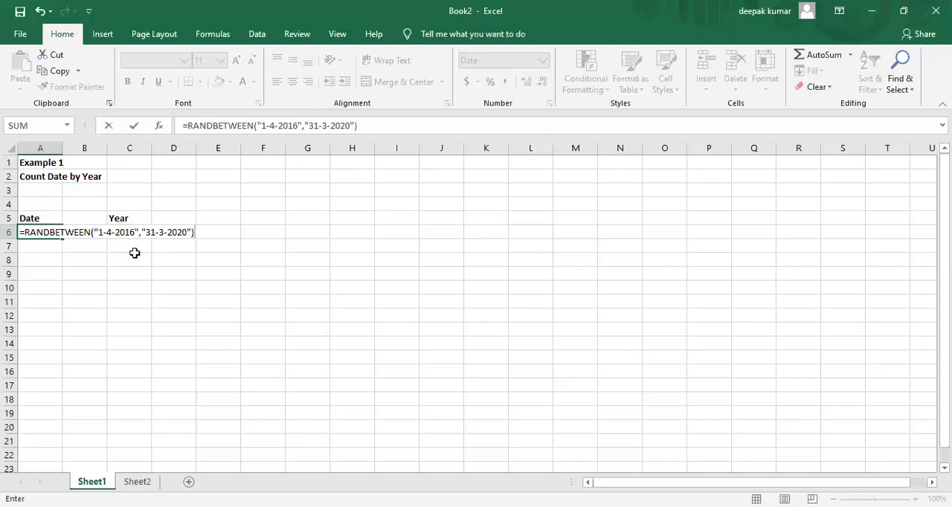
key("Return")
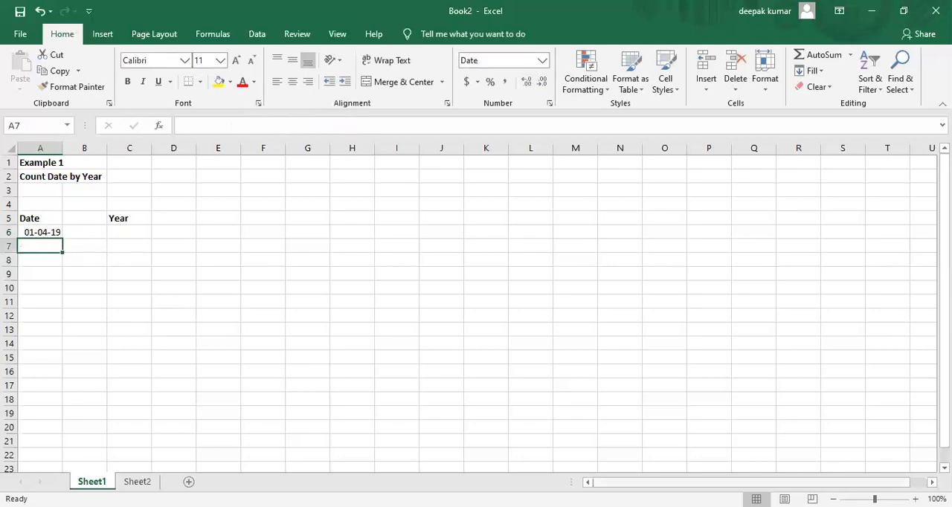
Step: Fill the random date formula from A6 down through A15
left_click(915, 499)
left_click(915, 498)
left_click(915, 499)
left_click(915, 499)
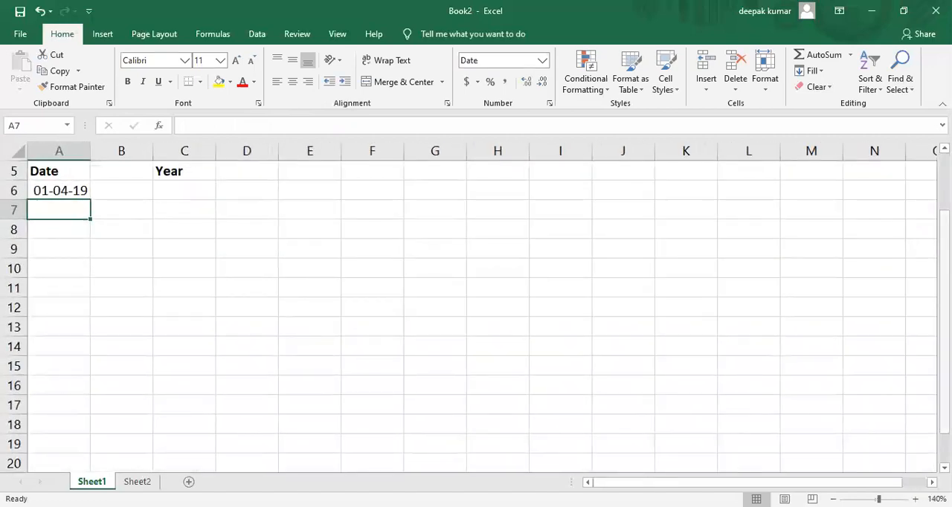
scroll(908, 342, "up", 2)
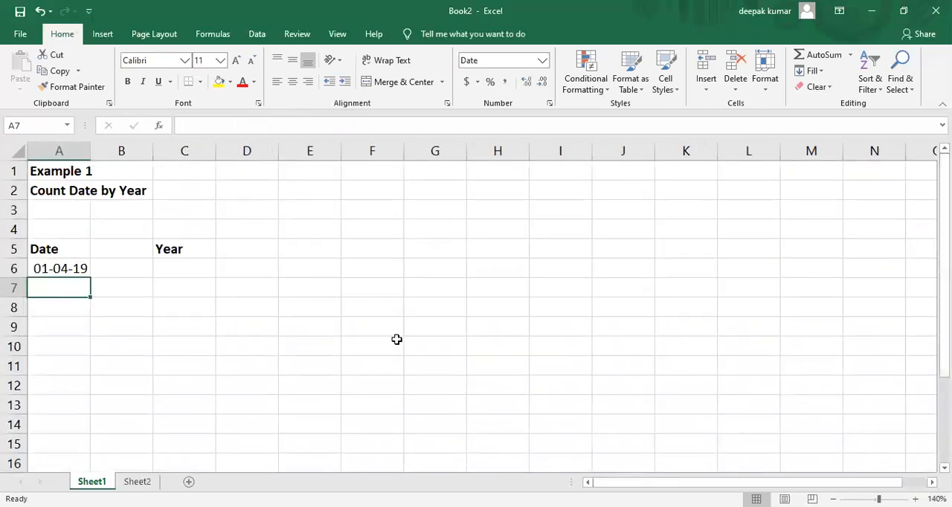
left_click(66, 269)
left_click_drag(90, 275, 105, 452)
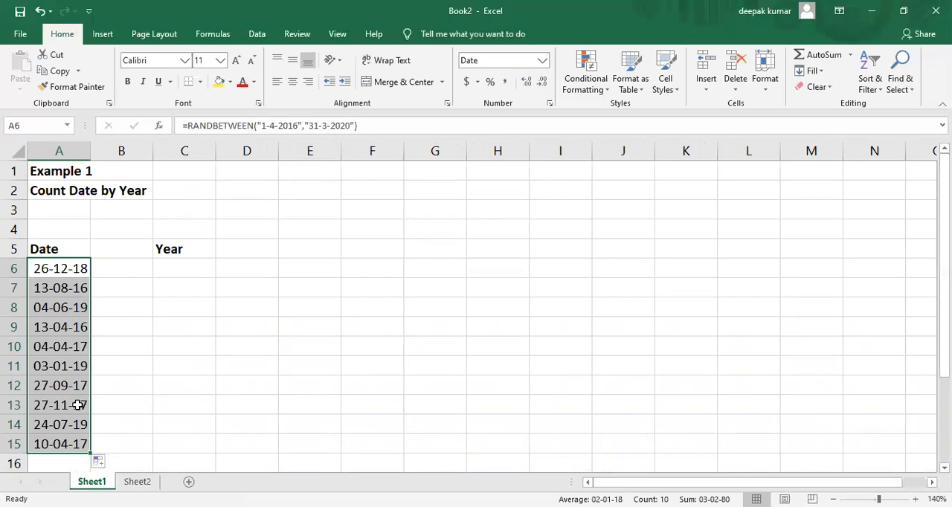
left_click(154, 388)
Step: Copy the random dates in A6:A15 and paste them back in place as values only with Paste Special
left_click(67, 269)
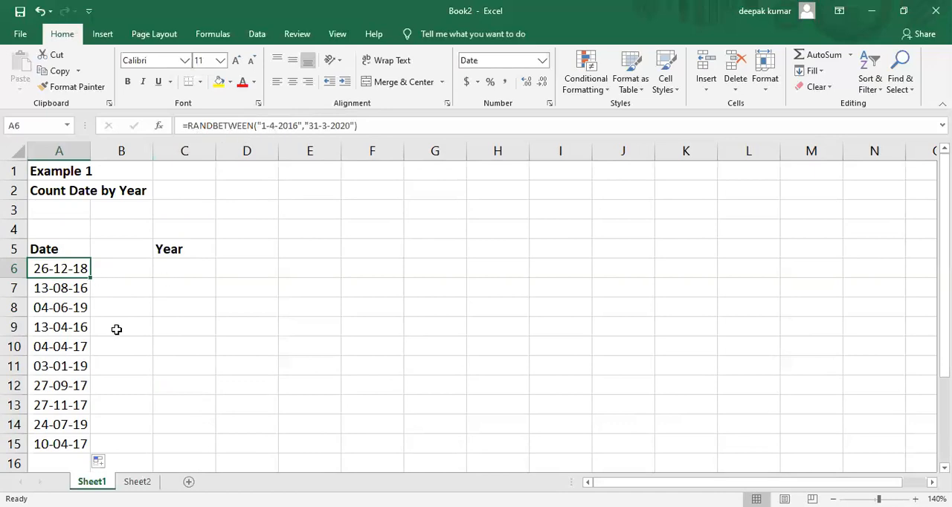
key("shift+Down")
key("shift+Down")
key("shift+Down")
key("shift+Down")
key("shift+Down")
key("shift+Down")
key("shift+Down")
key("shift+Down")
key("shift+Down")
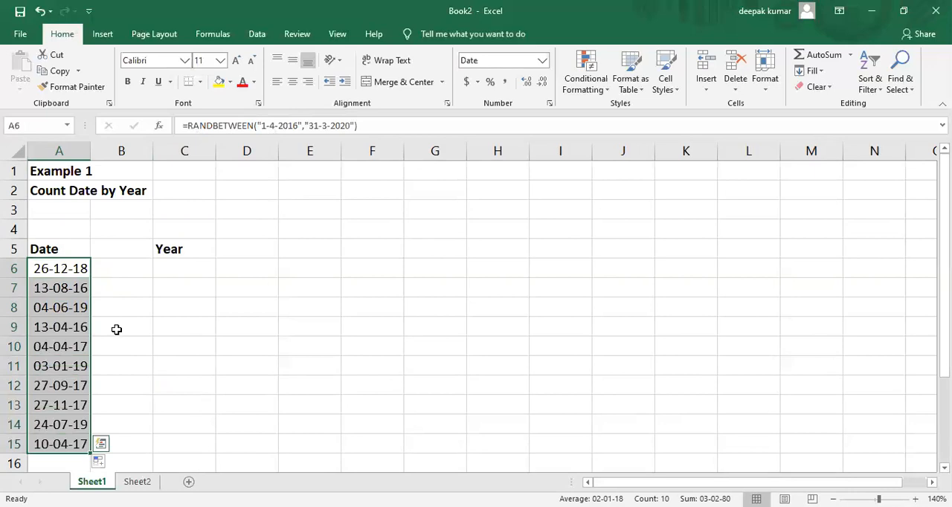
key("ctrl+c")
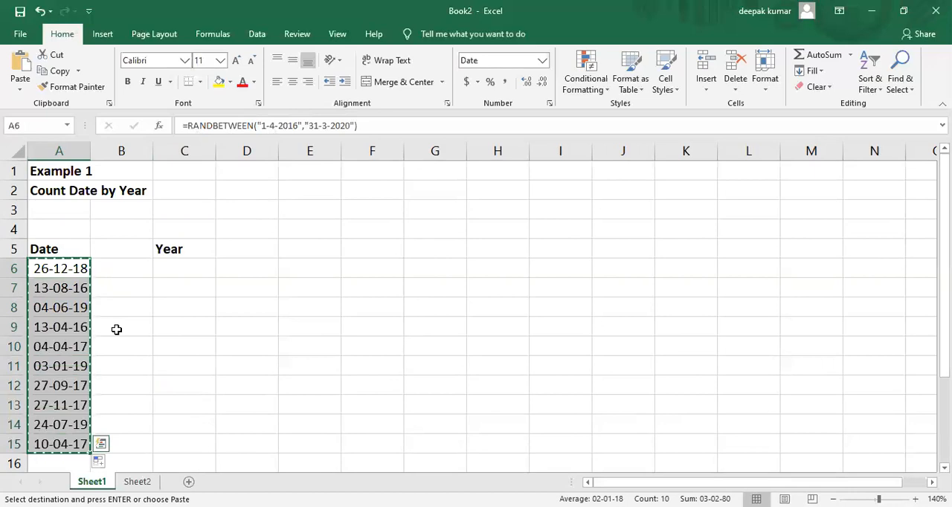
left_click(72, 269)
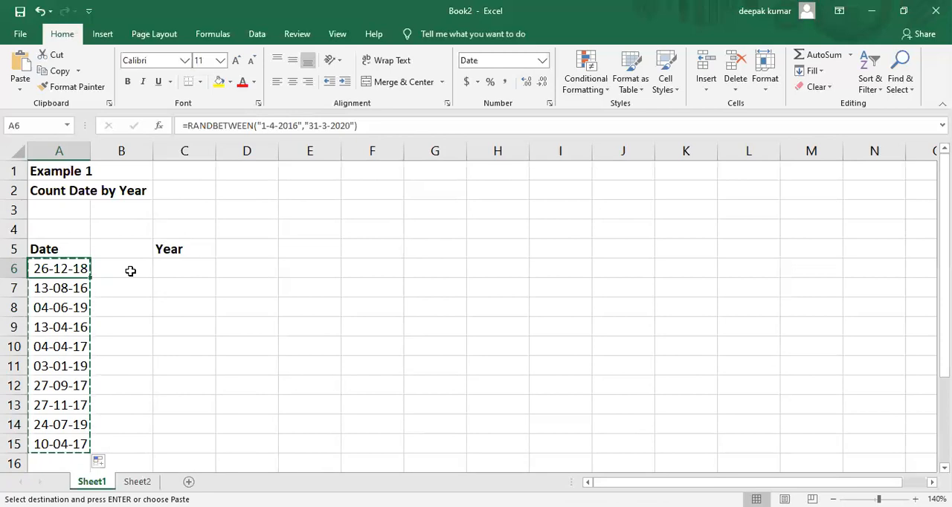
left_click(19, 93)
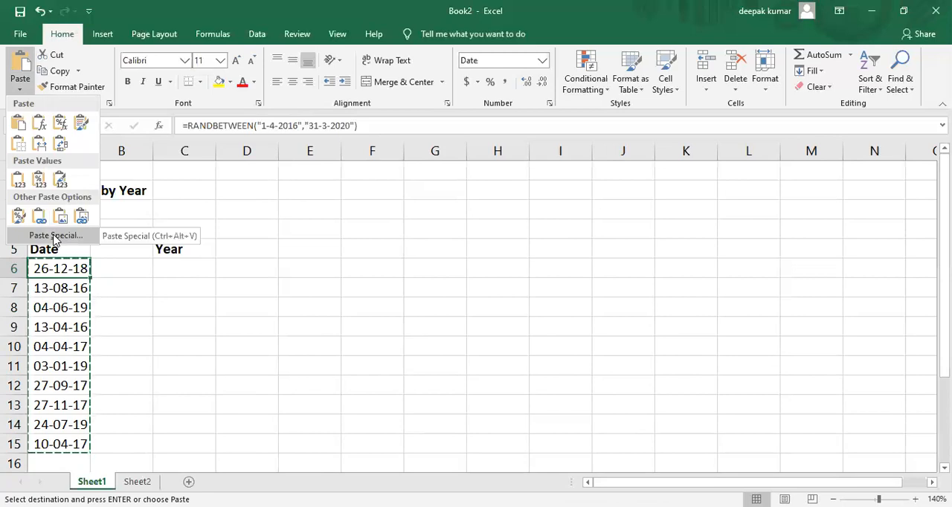
left_click(54, 237)
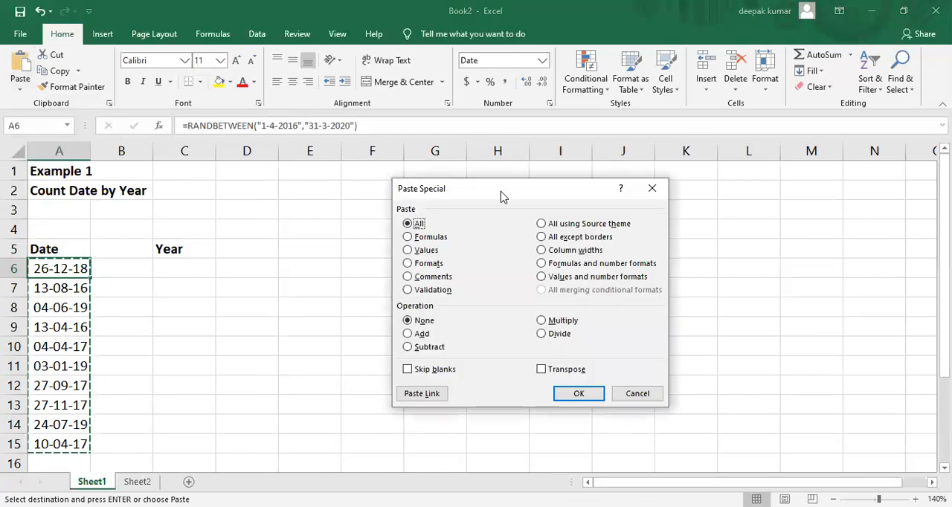
left_click_drag(471, 196, 407, 193)
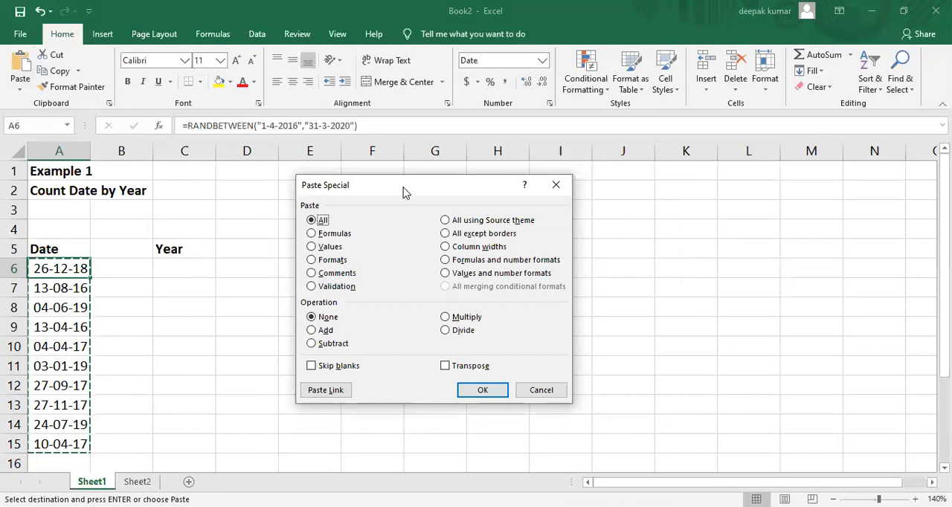
left_click(311, 247)
left_click(488, 392)
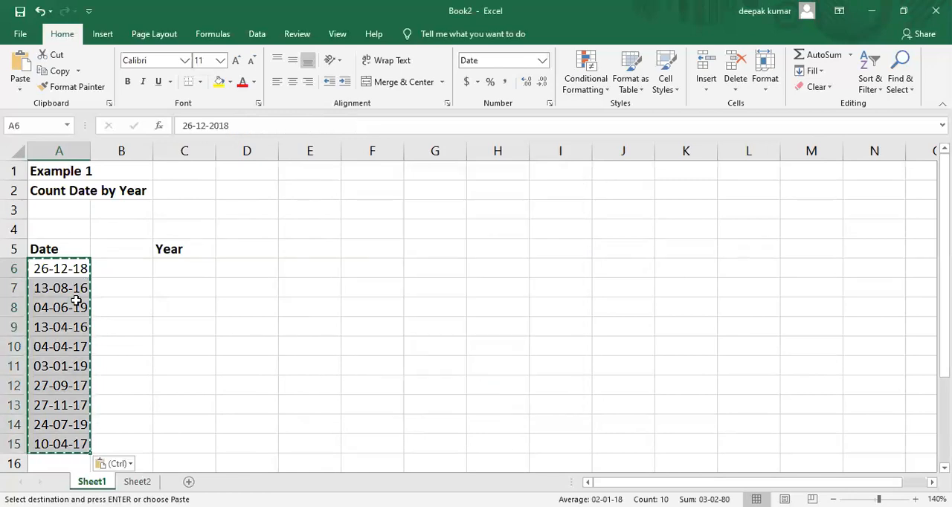
left_click(70, 298)
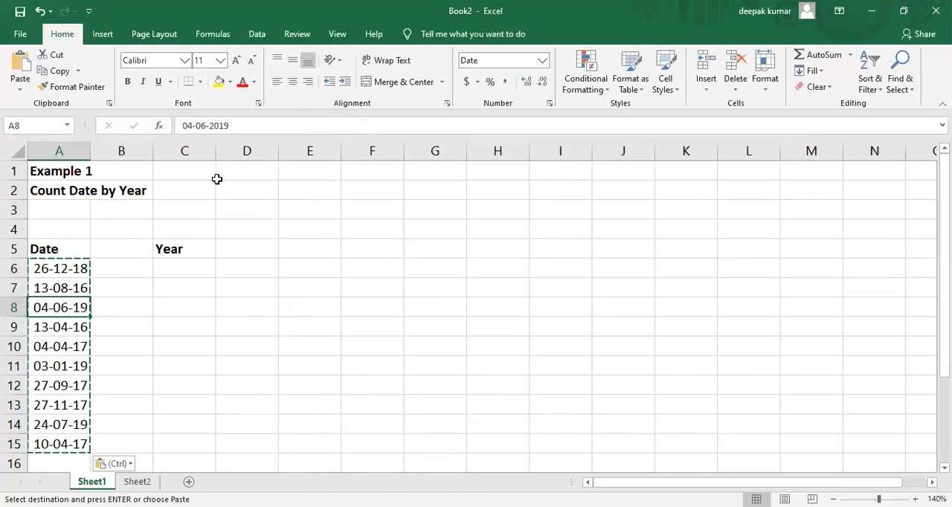
Step: List the years 2016, 2017, 2018 and 2019 in C6:C9 under the Year heading
left_click(164, 311)
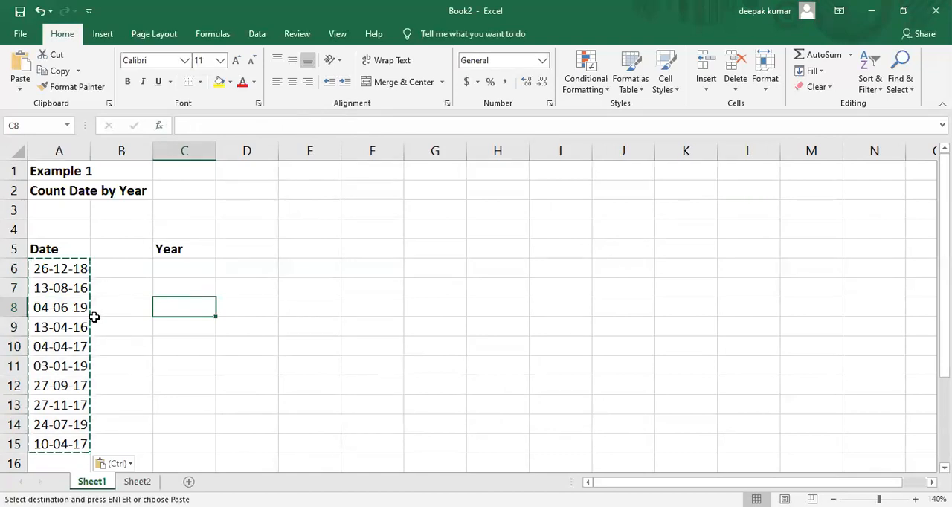
left_click(195, 269)
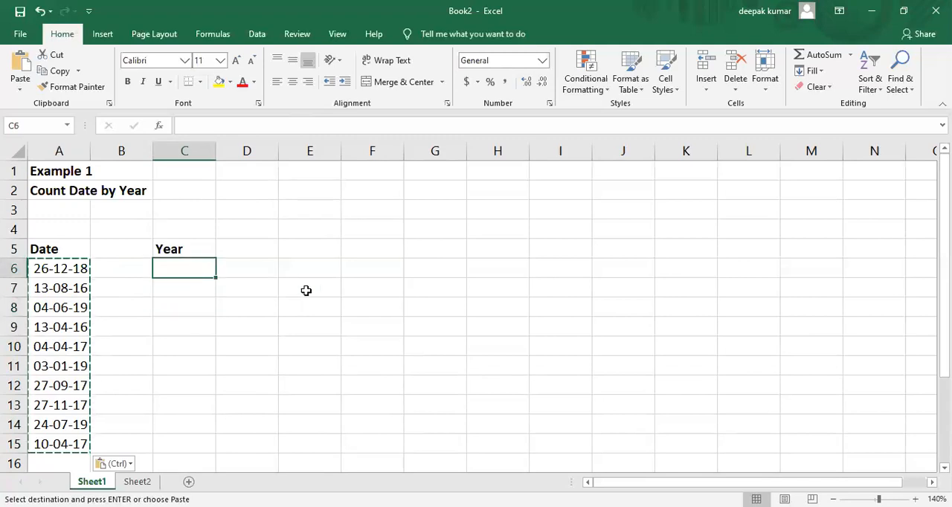
type("2016")
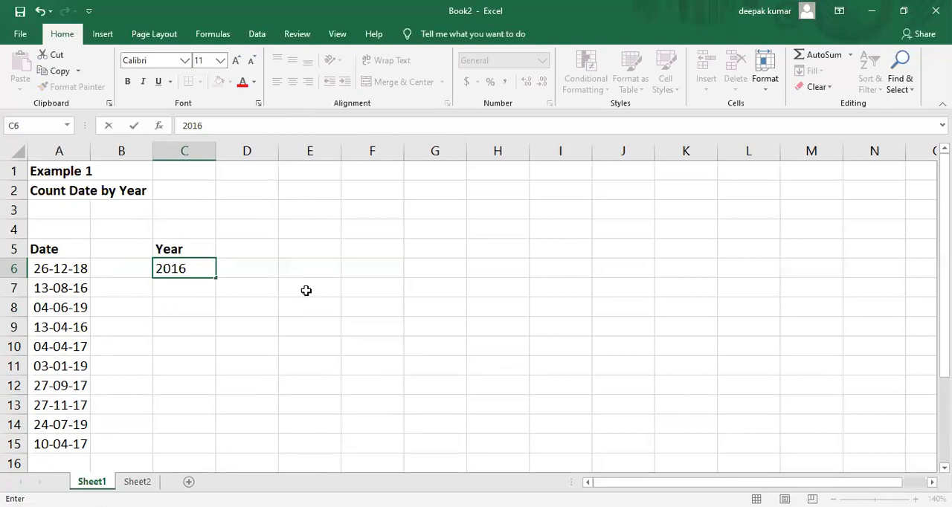
key("Return")
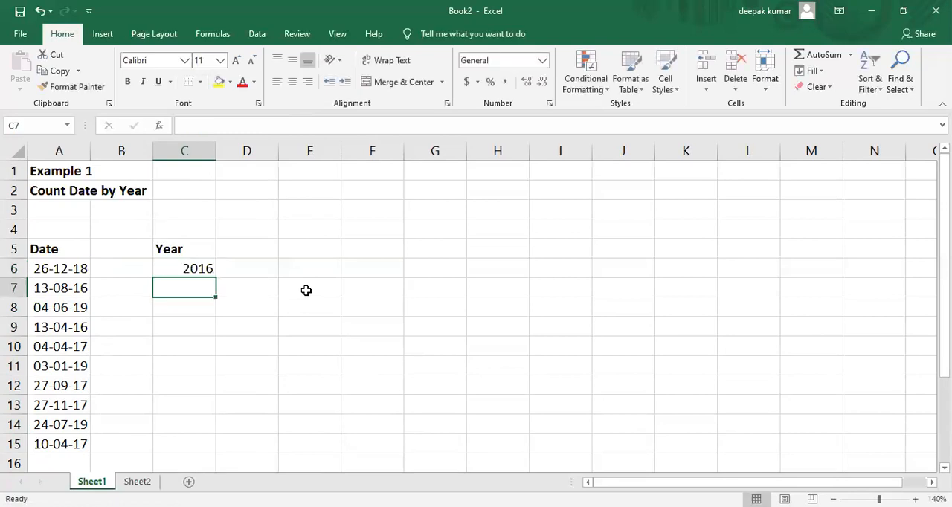
type("2017")
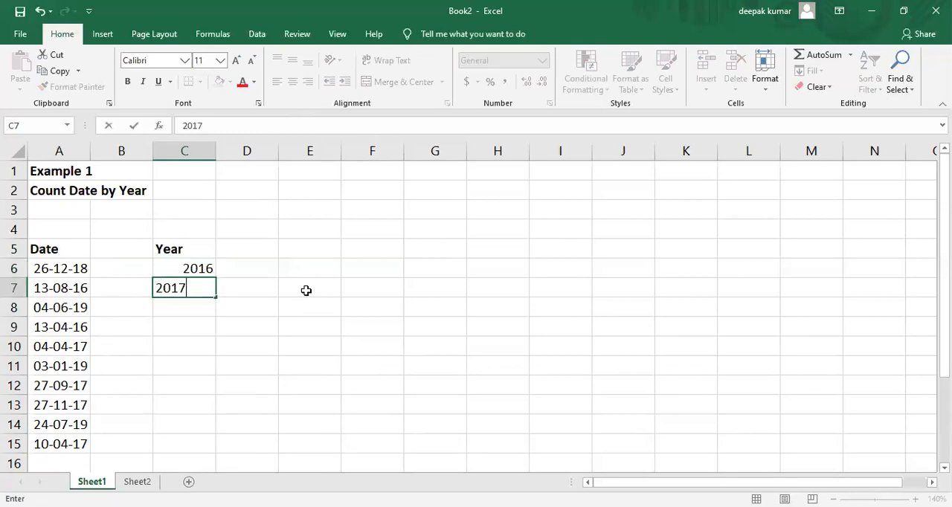
key("Return")
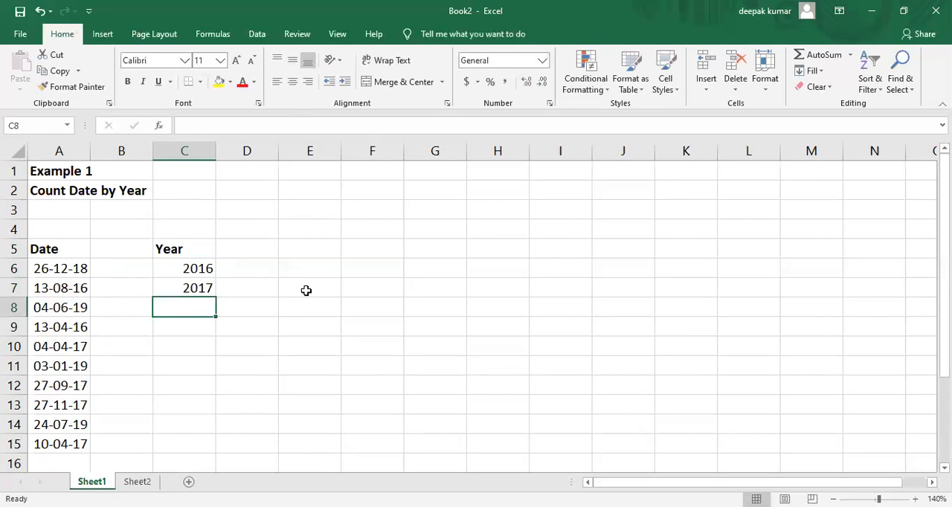
type("2018")
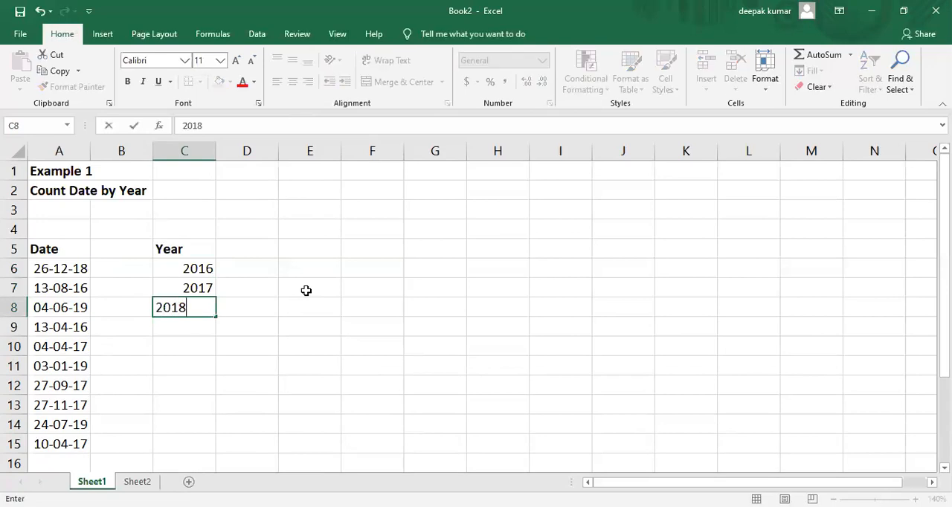
key("Return")
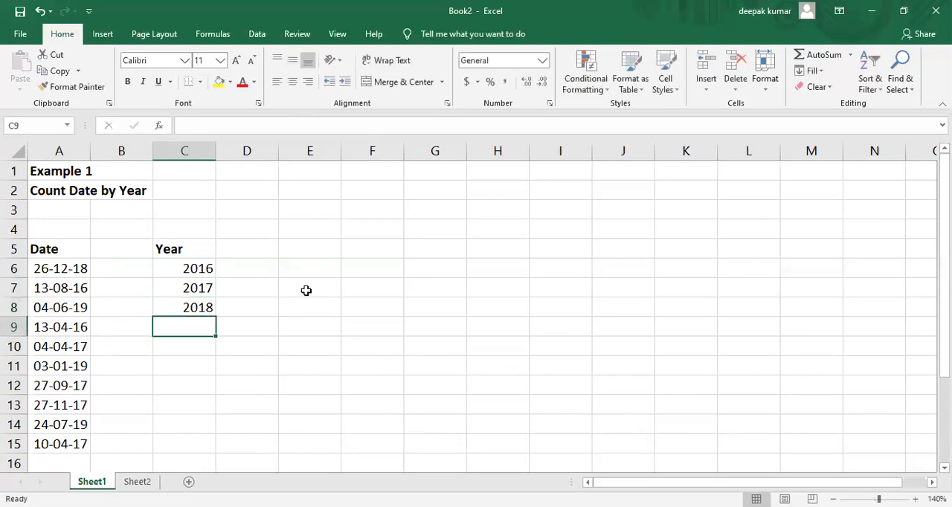
type("2019")
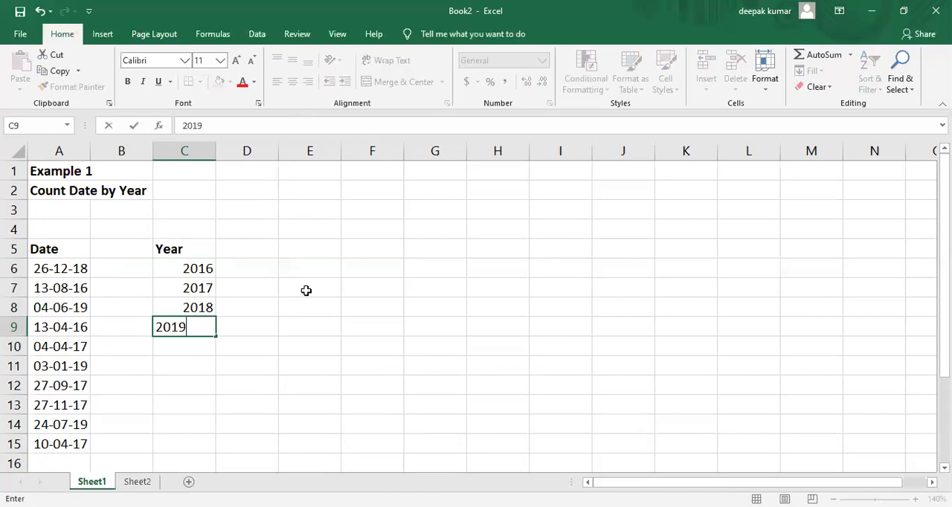
key("Return")
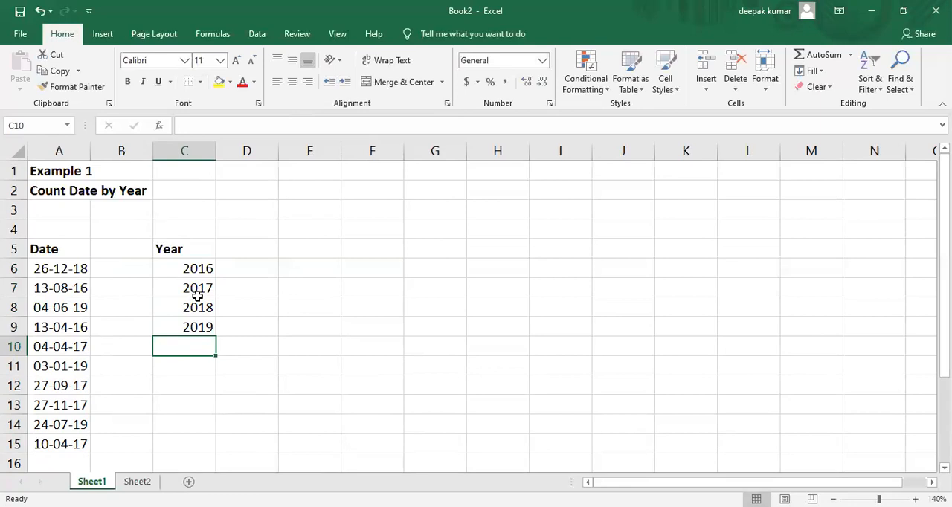
Step: Enter the heading "count" in cell D5 beside the Year heading
left_click(268, 245)
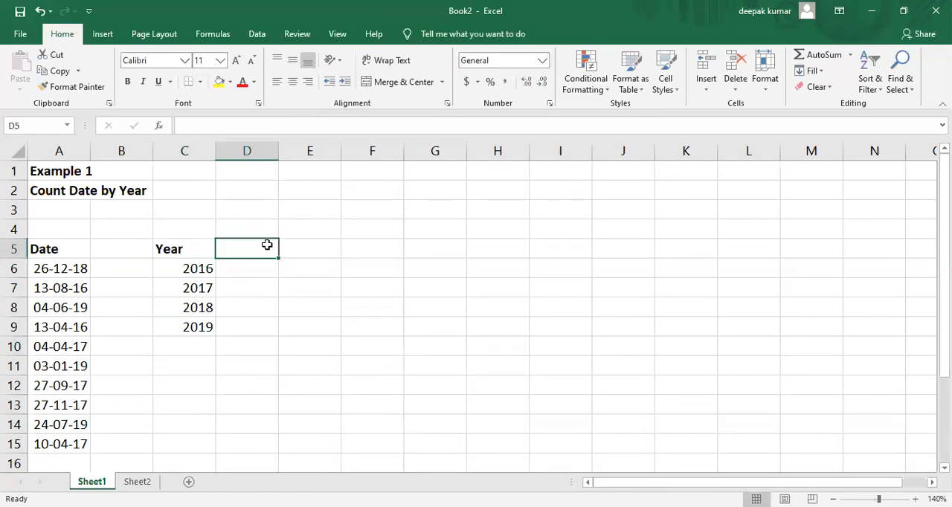
type("count")
key("Return")
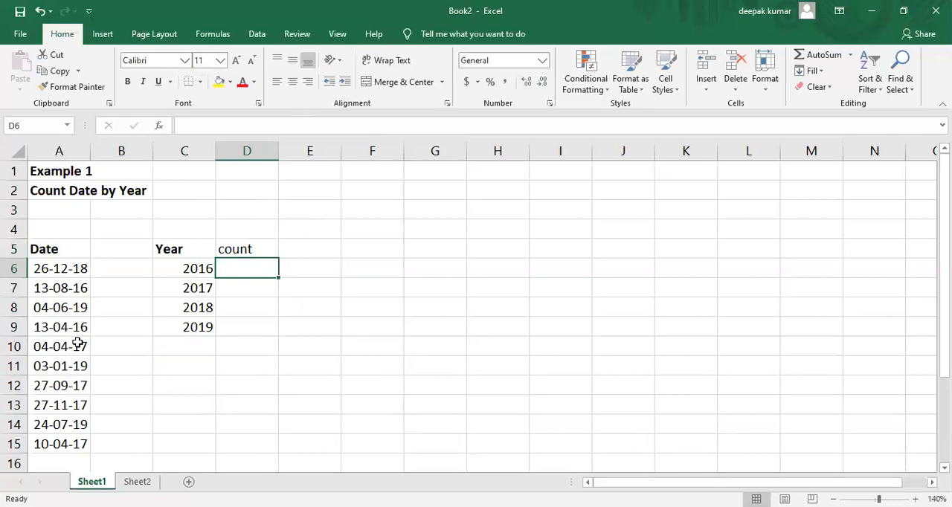
left_click(191, 267)
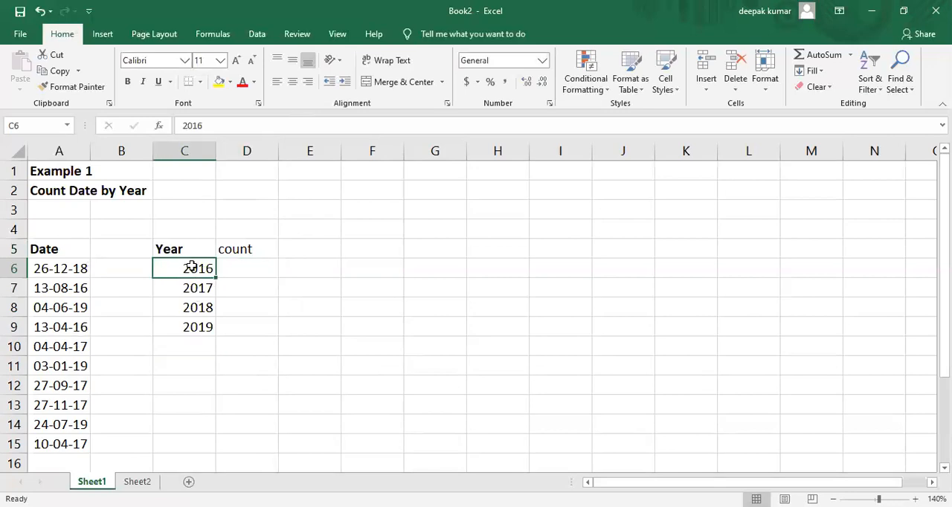
left_click(191, 287)
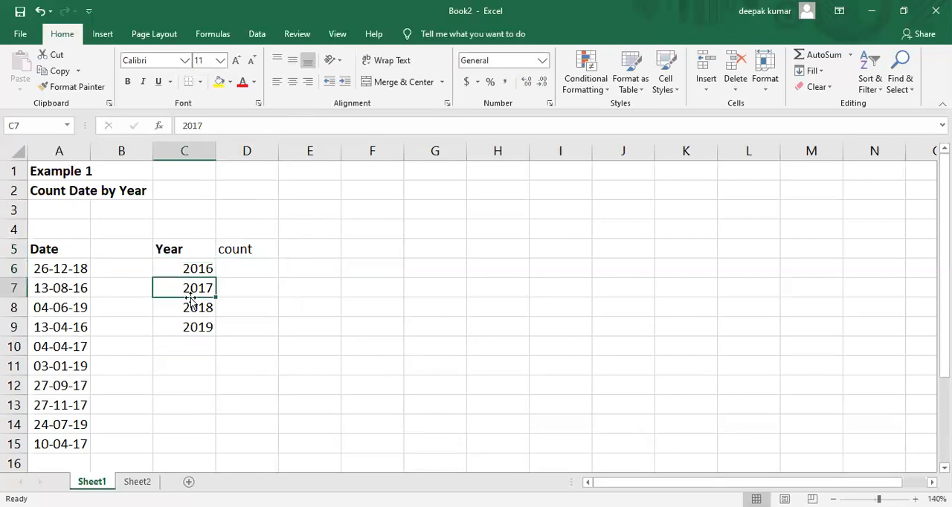
left_click(191, 306)
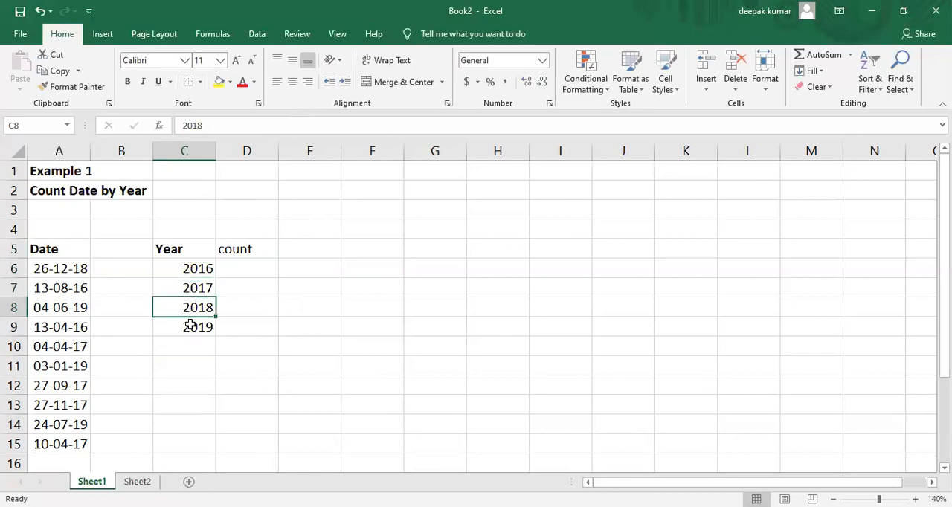
left_click(191, 325)
Step: Enter =SUMPRODUCT(--(YEAR(A6:A15)=C6)) in cell D6 to count the dates that fall in 2016
left_click(257, 267)
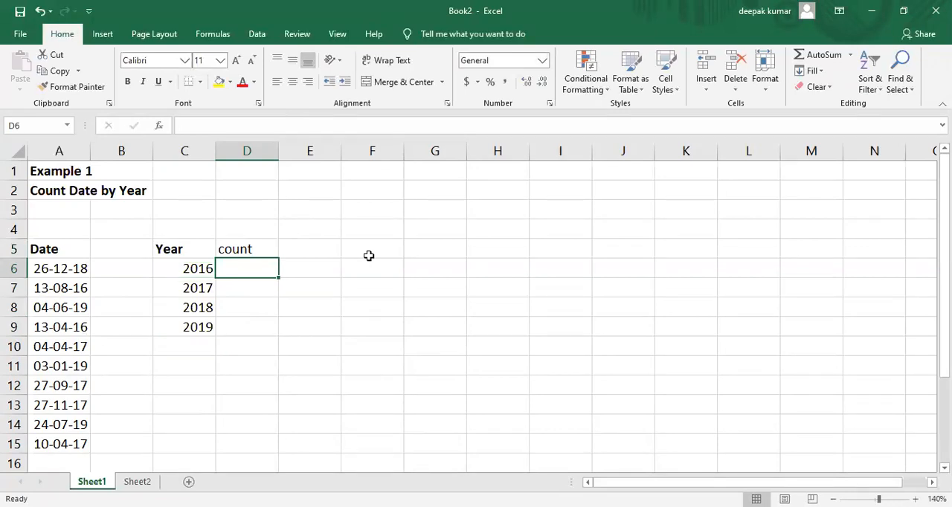
type("=")
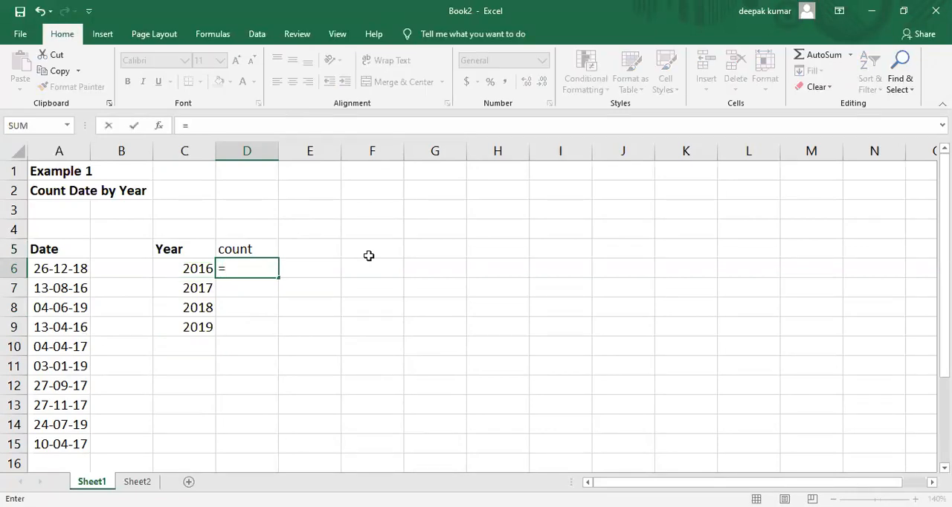
type("sumproduct")
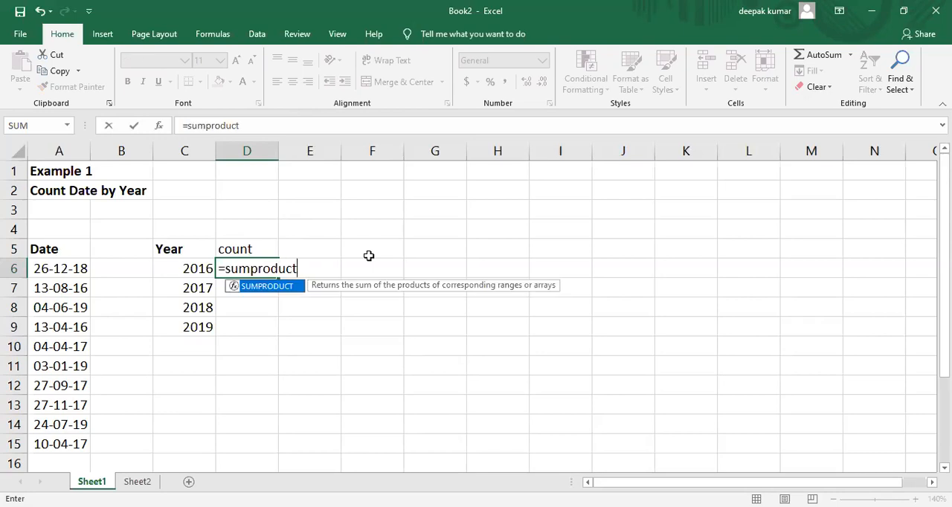
type("(")
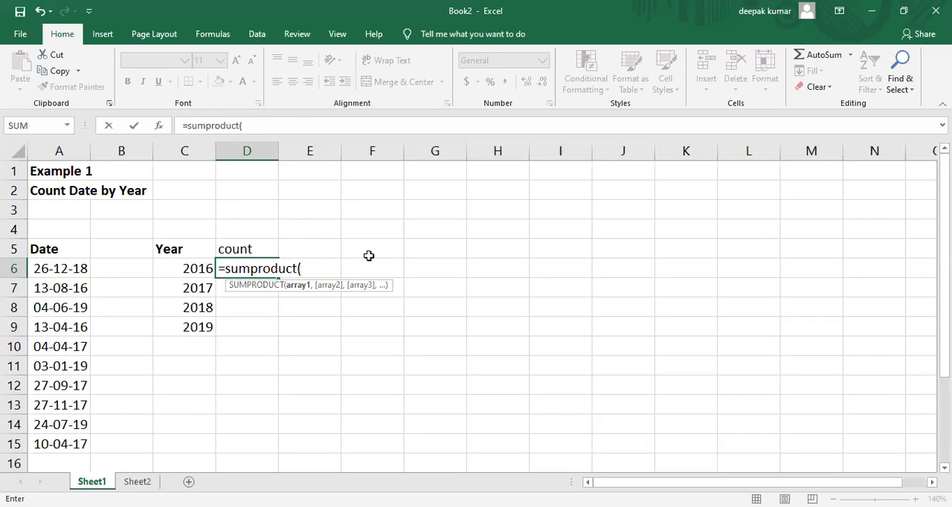
type("--")
type("year")
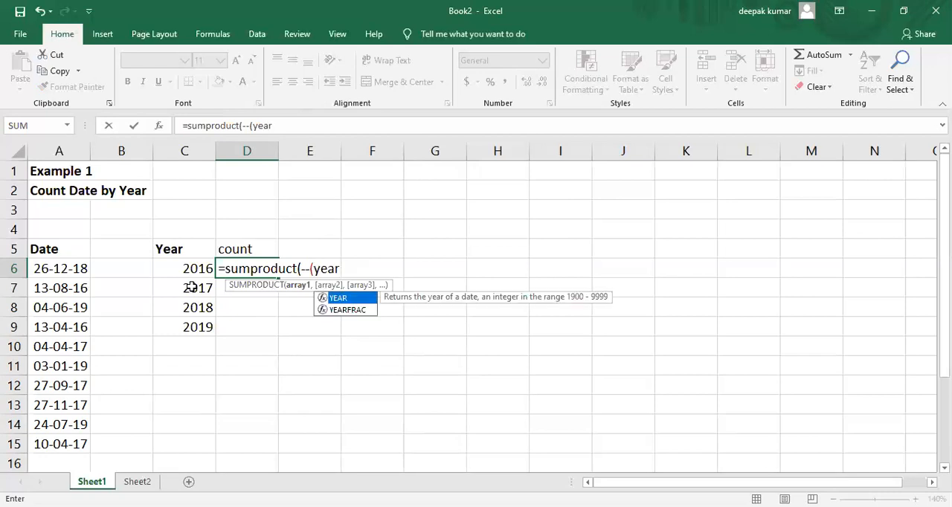
type("(")
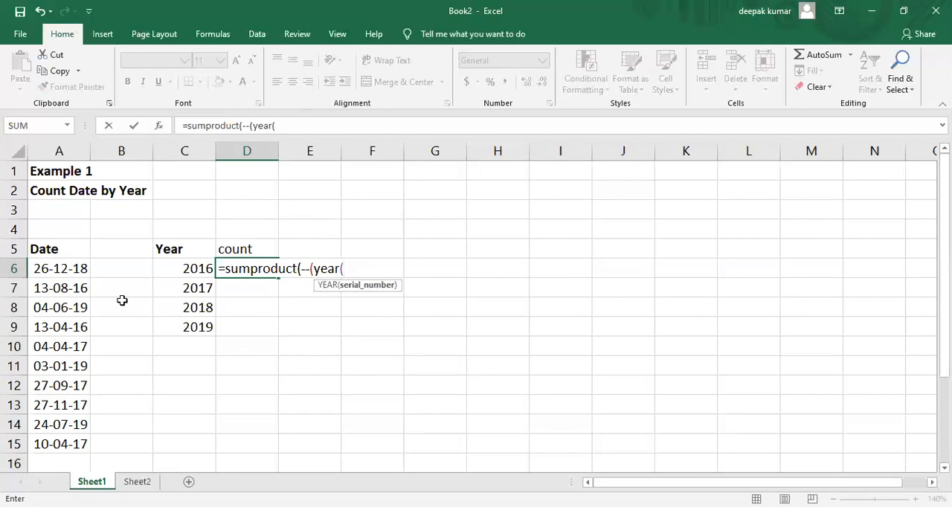
left_click(71, 272)
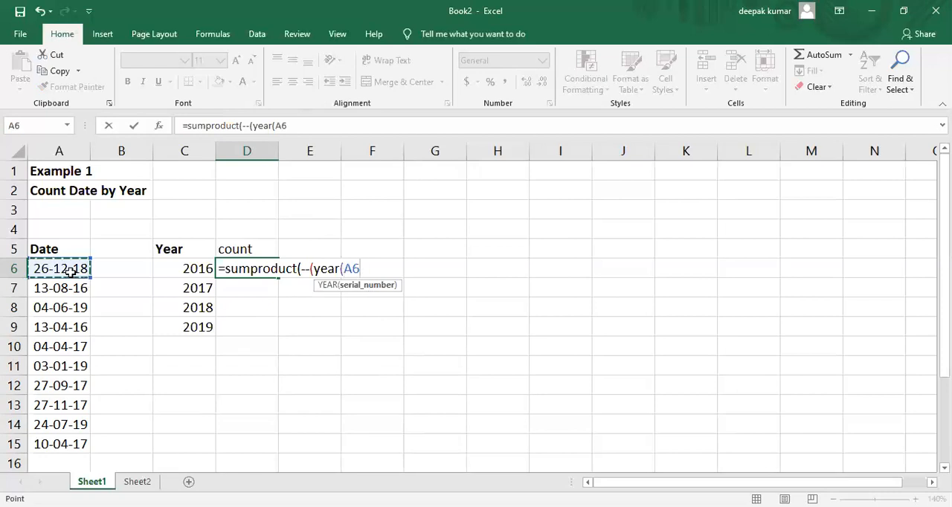
key("ctrl+shift+Down")
type(")")
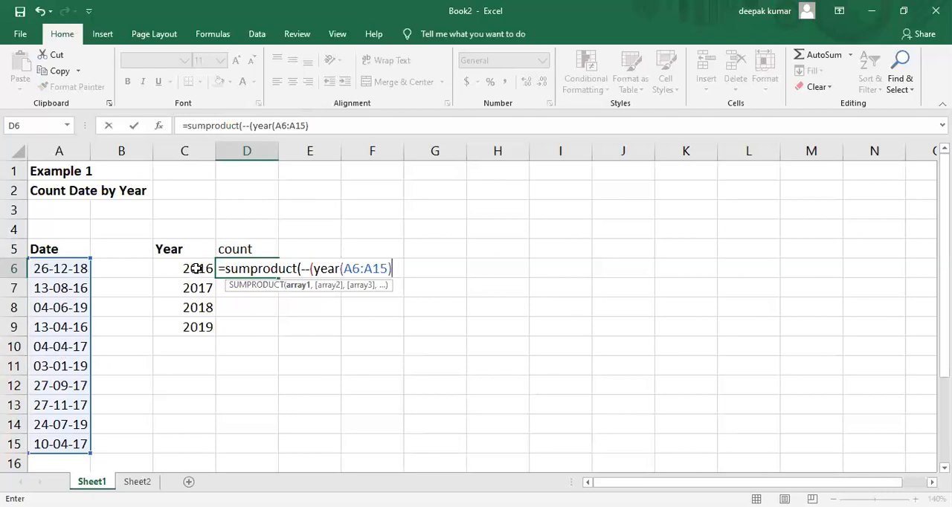
type("=")
left_click(191, 269)
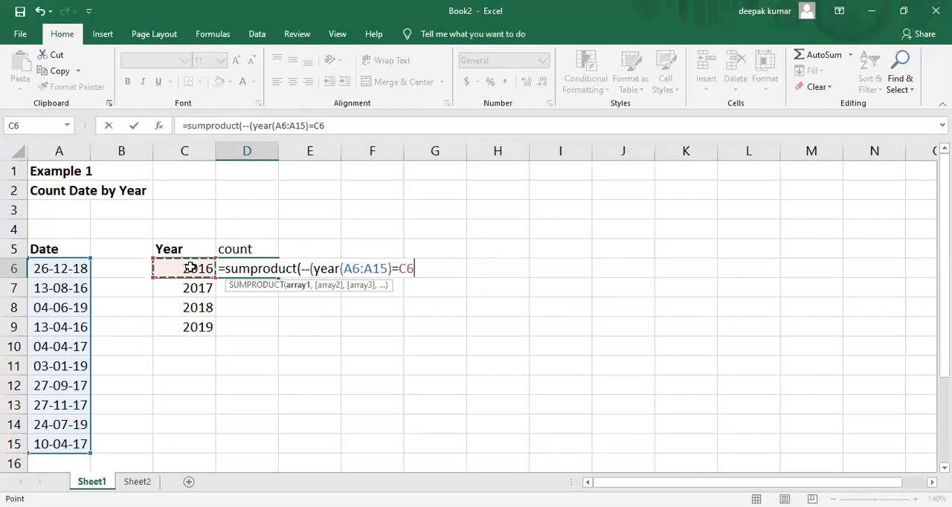
type(")")
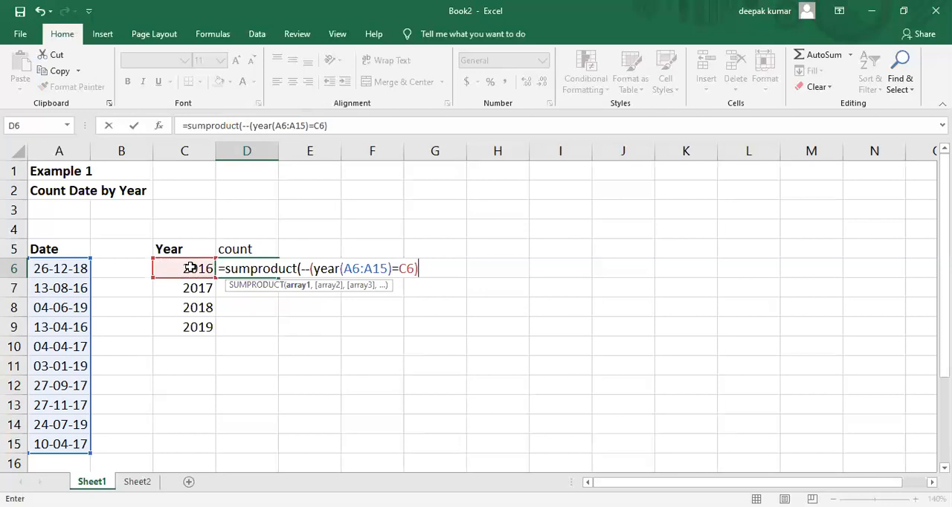
type(")")
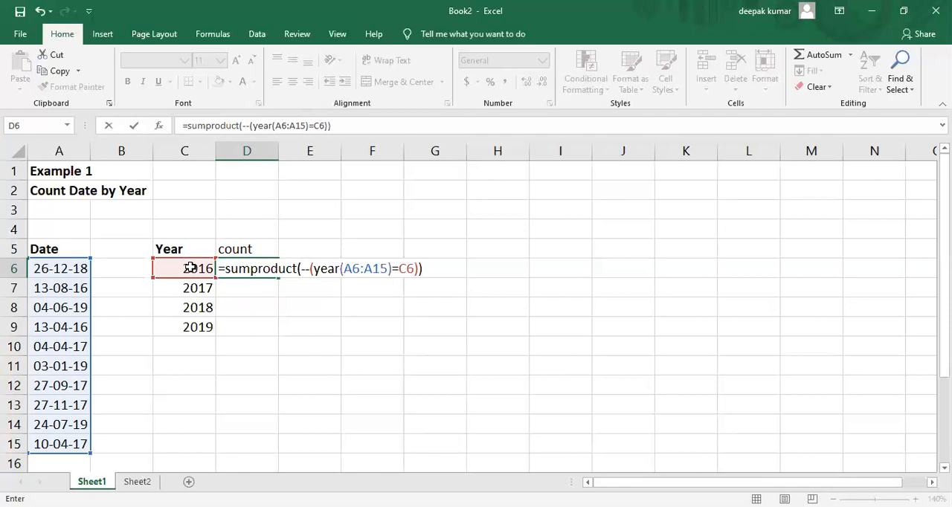
key("Return")
Step: Review the formula in D6 and check its count against the 2016 dates in A7 and A9
left_click(266, 272)
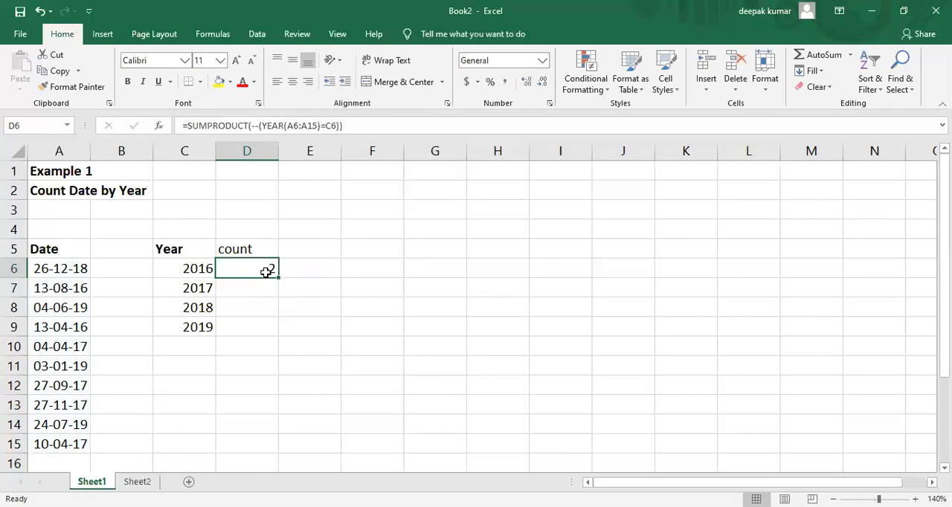
double_click(266, 272)
key("Escape")
left_click(80, 288)
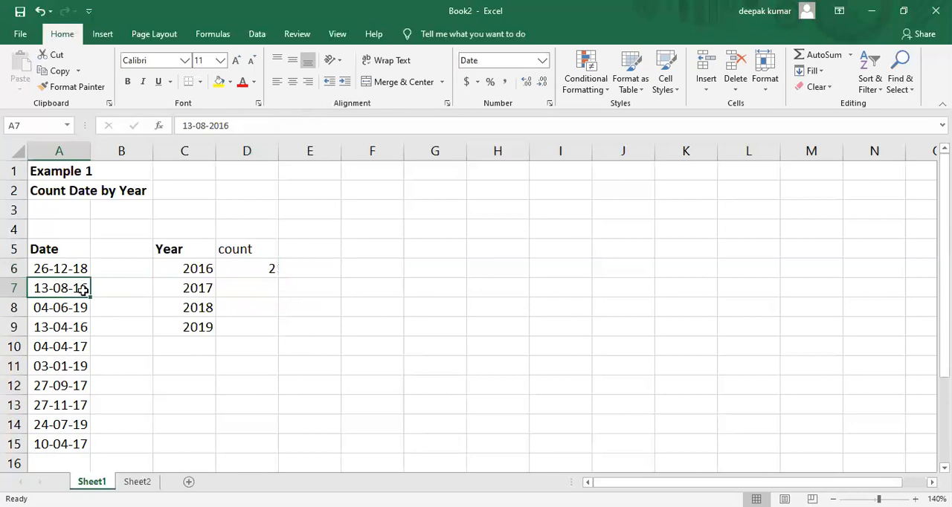
left_click(70, 332)
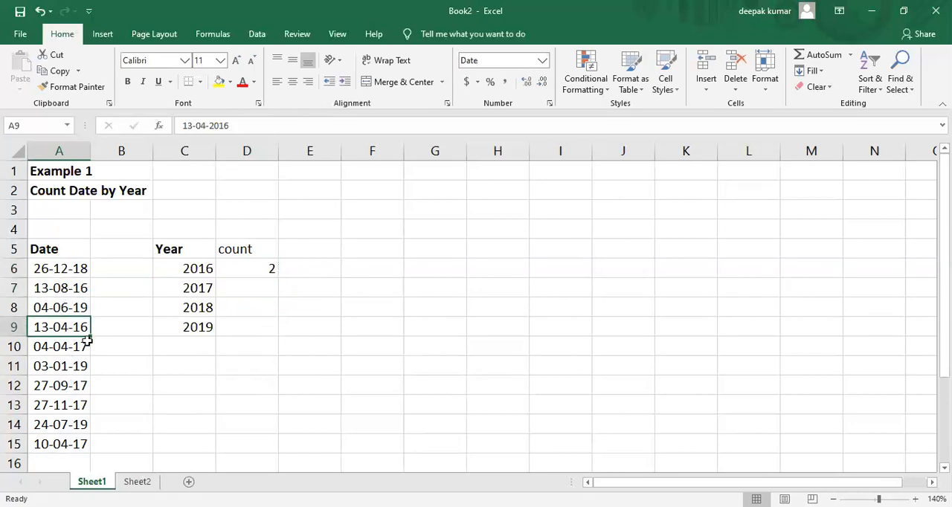
left_click(279, 385)
Step: Step through the D6 formula with Evaluate Formula until its final result, and close the evaluation
left_click(269, 264)
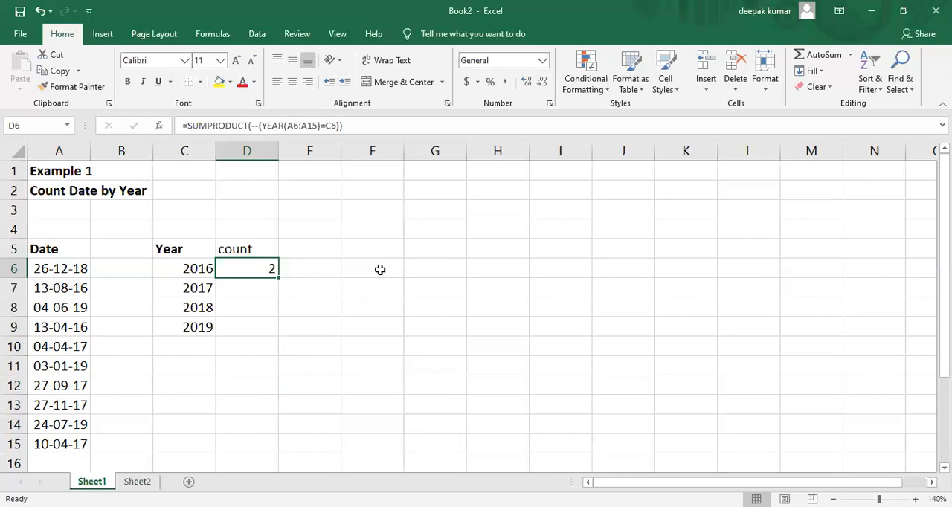
left_click(215, 37)
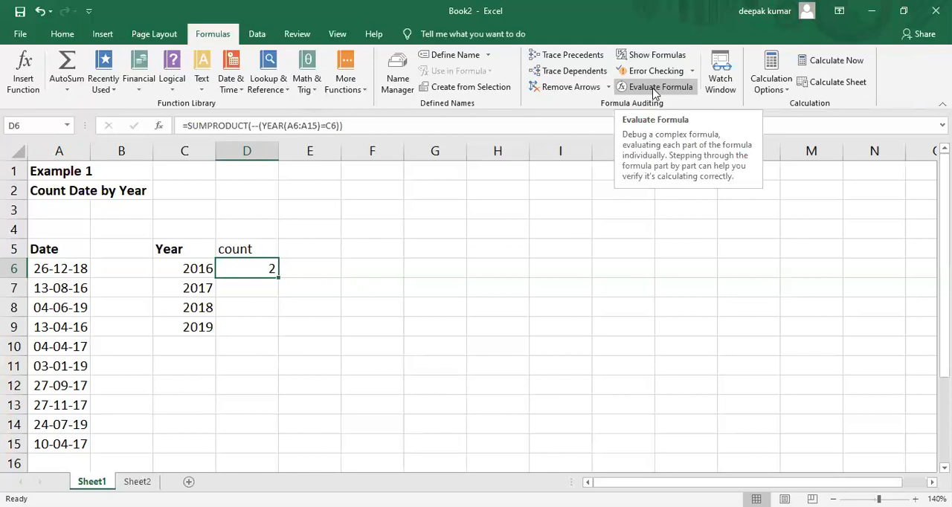
left_click(654, 87)
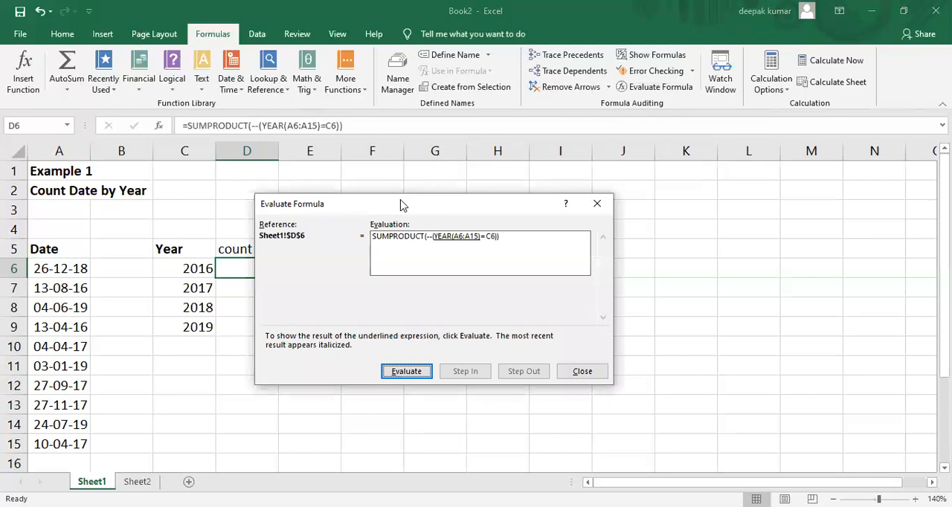
left_click_drag(411, 203, 404, 174)
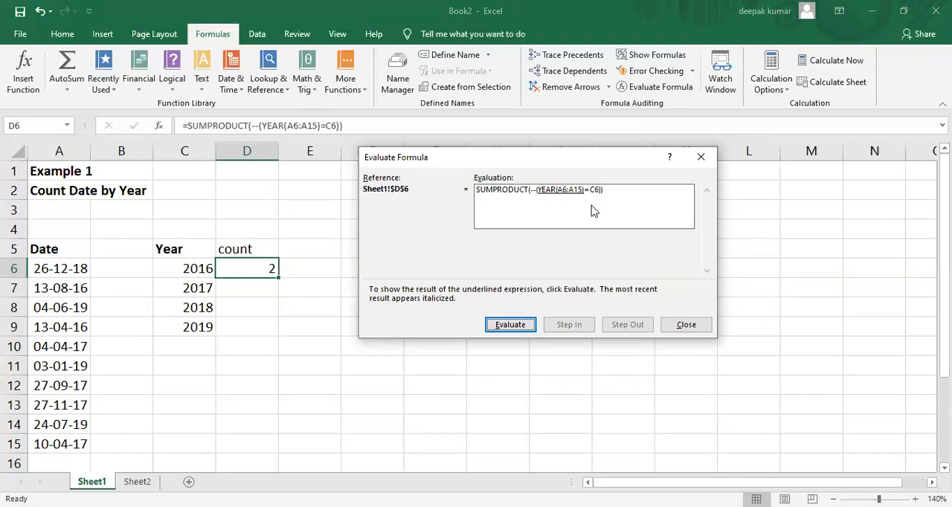
left_click(510, 325)
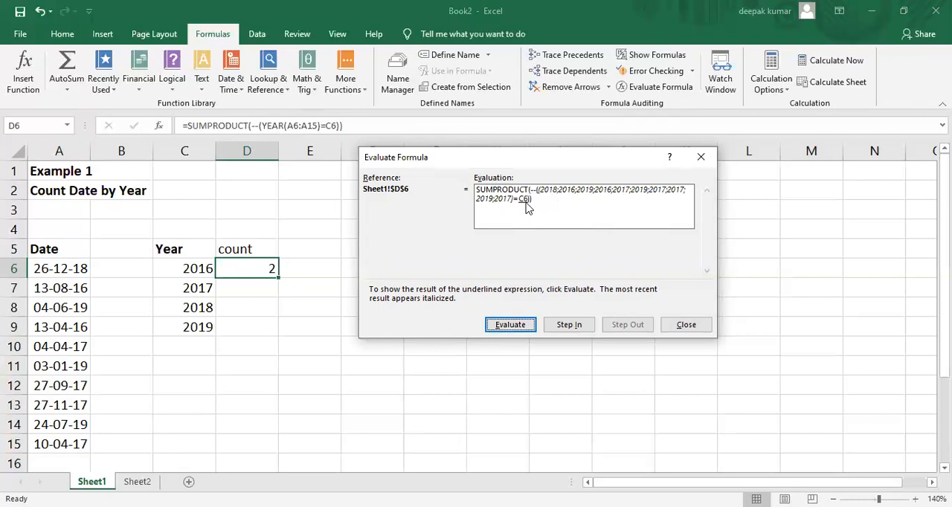
left_click(510, 327)
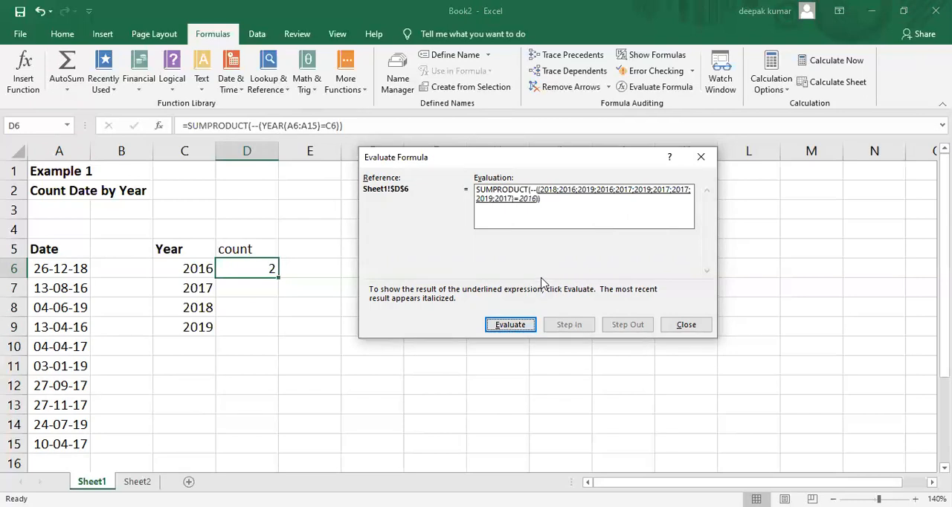
left_click(510, 325)
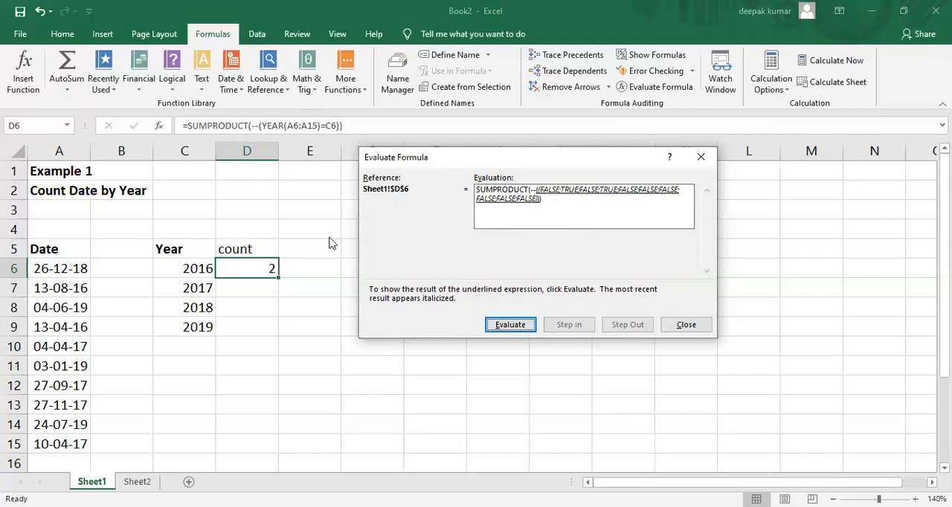
left_click(506, 325)
left_click(507, 325)
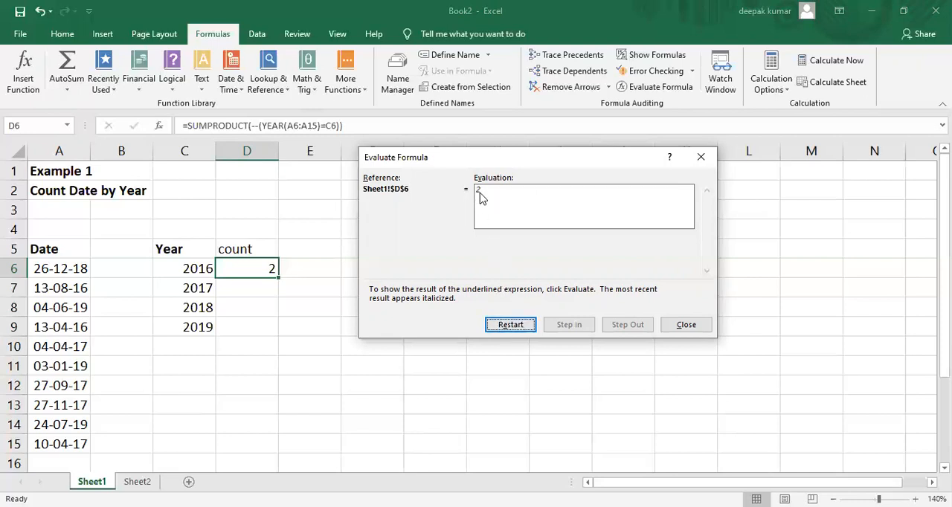
left_click(703, 327)
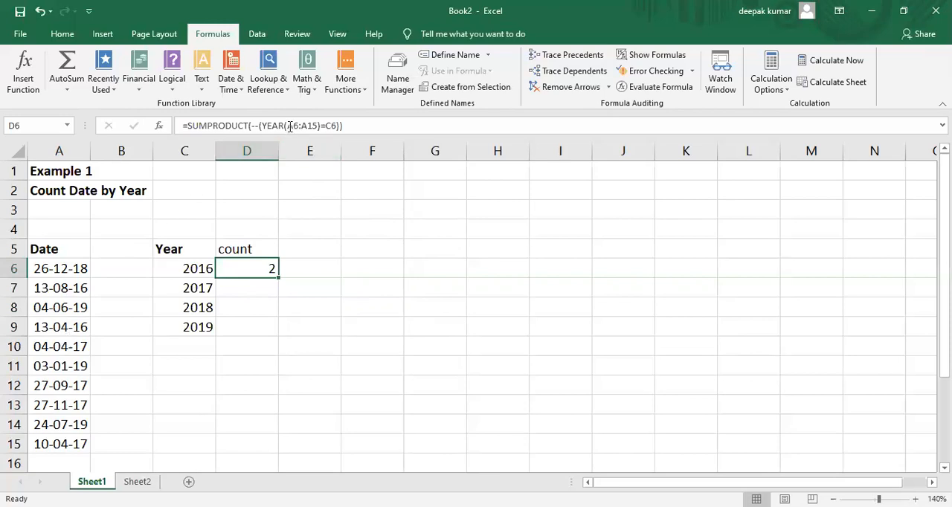
Step: Make the date range in the D6 formula absolute as $A$6:$A$15
left_click_drag(288, 125, 319, 125)
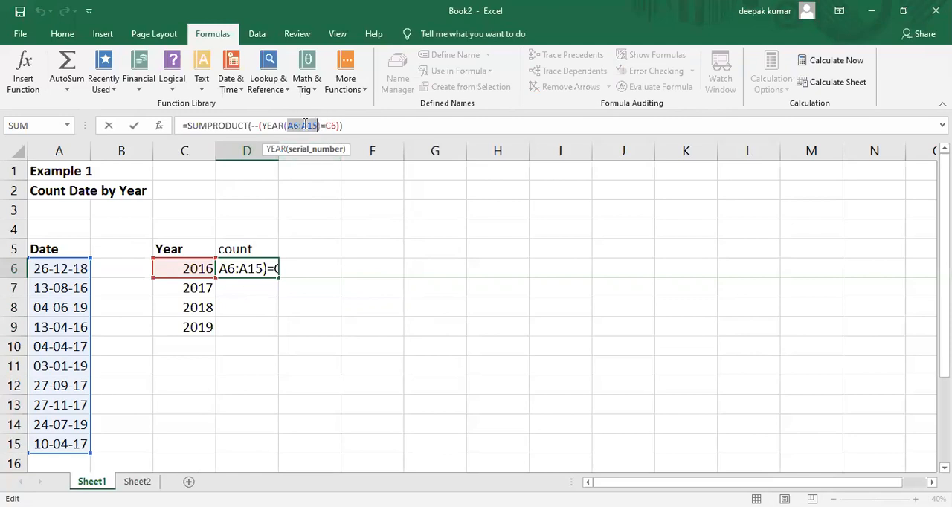
key("F4")
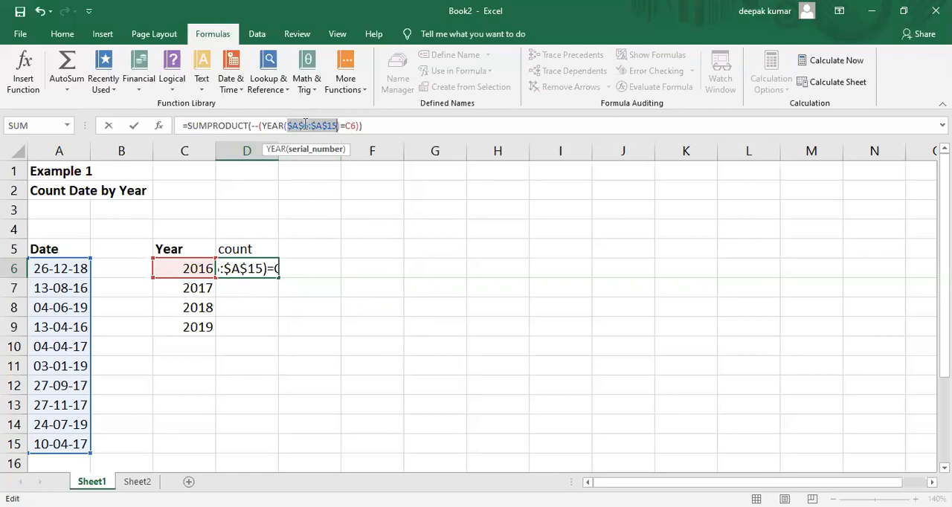
left_click(380, 128)
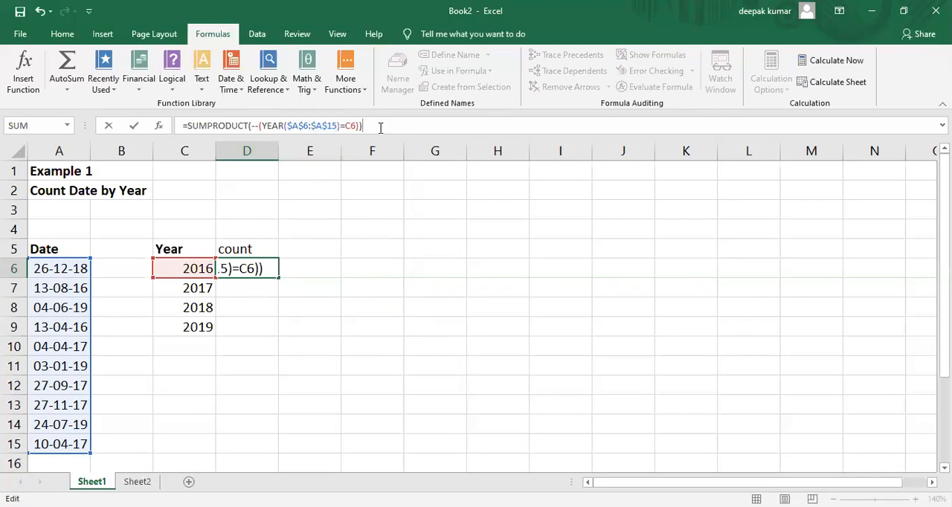
key("Return")
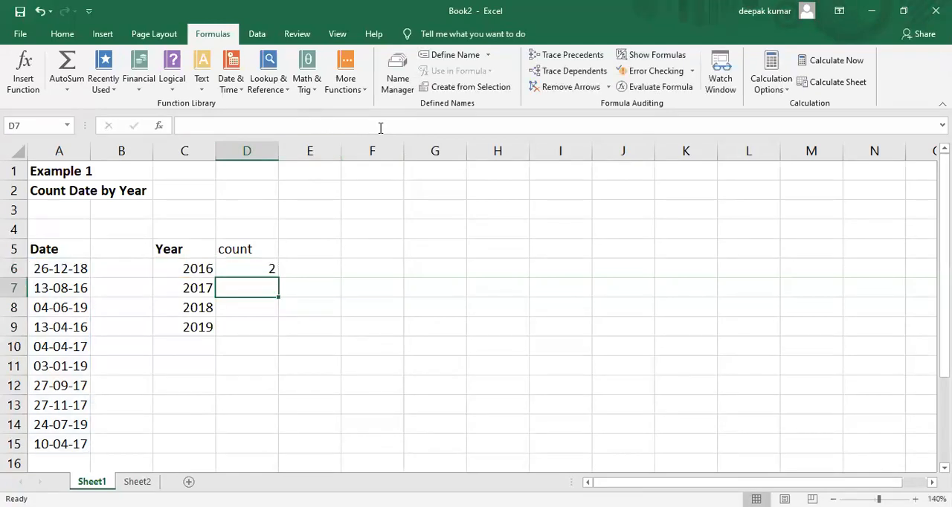
Step: Fill the count formula from D6 down through D9 and check the 2018 count against the date in A6
left_click(248, 272)
left_click_drag(279, 278, 281, 333)
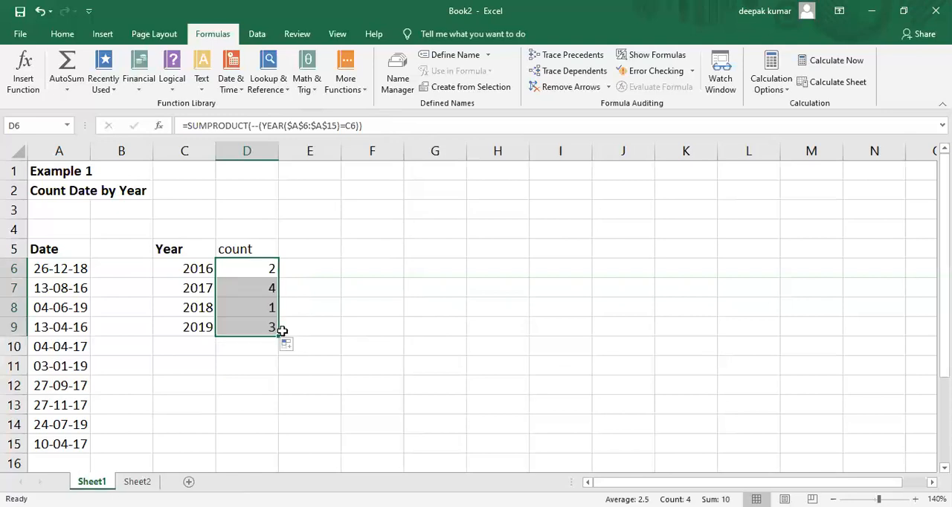
left_click(195, 313)
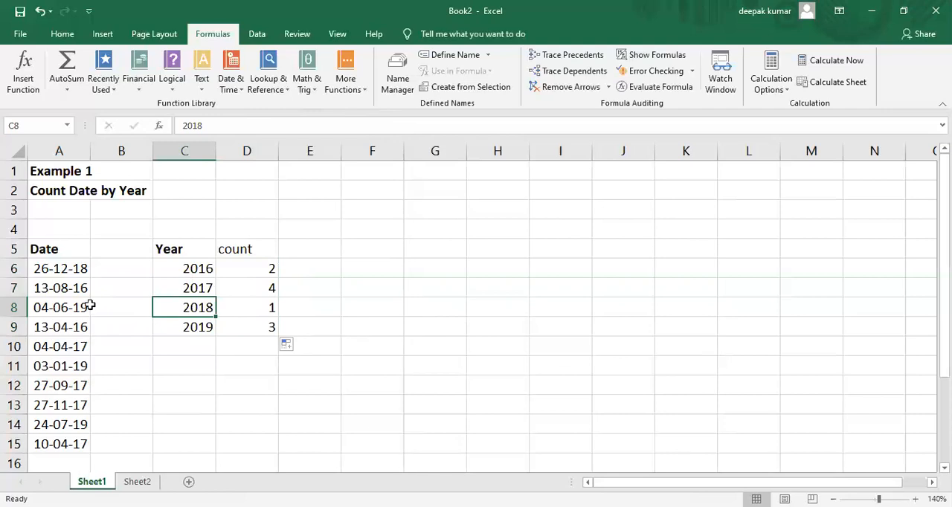
left_click(72, 270)
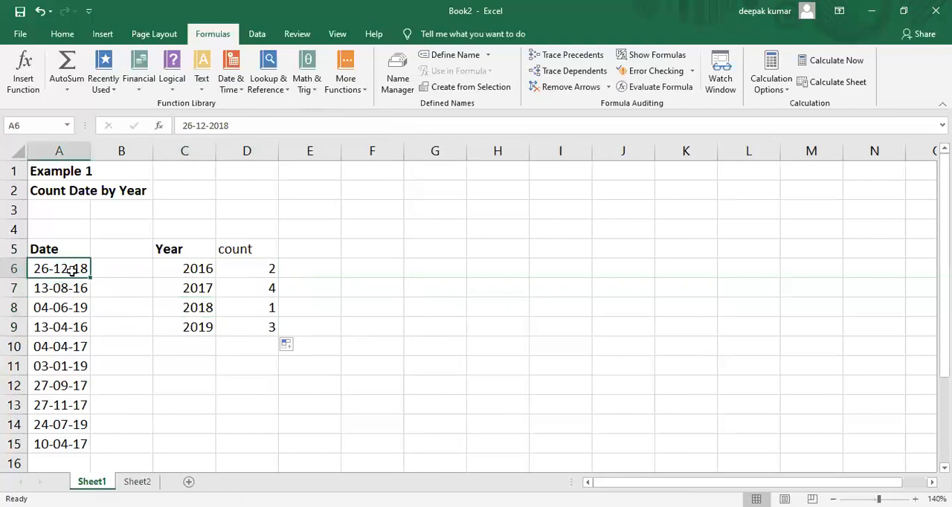
Step: Switch to Sheet2, which holds the example for counting dates by weekday
left_click(370, 380)
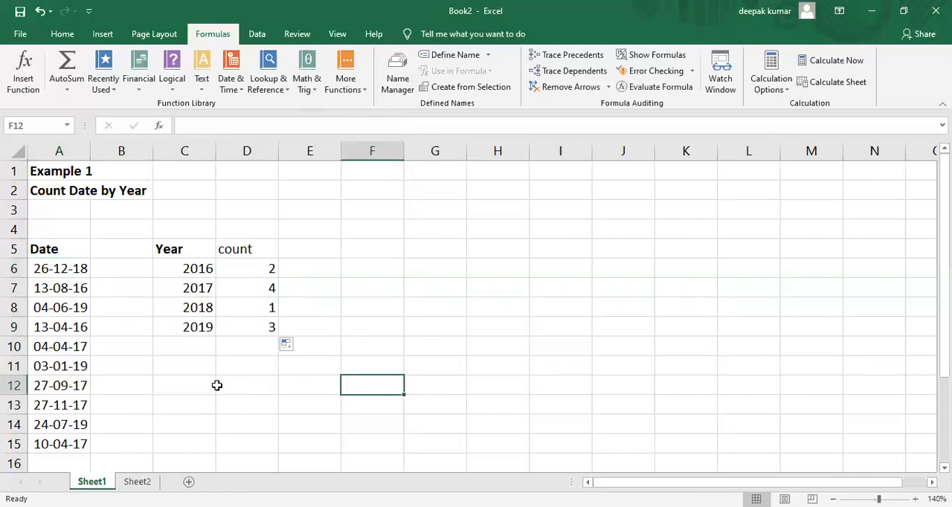
left_click(138, 483)
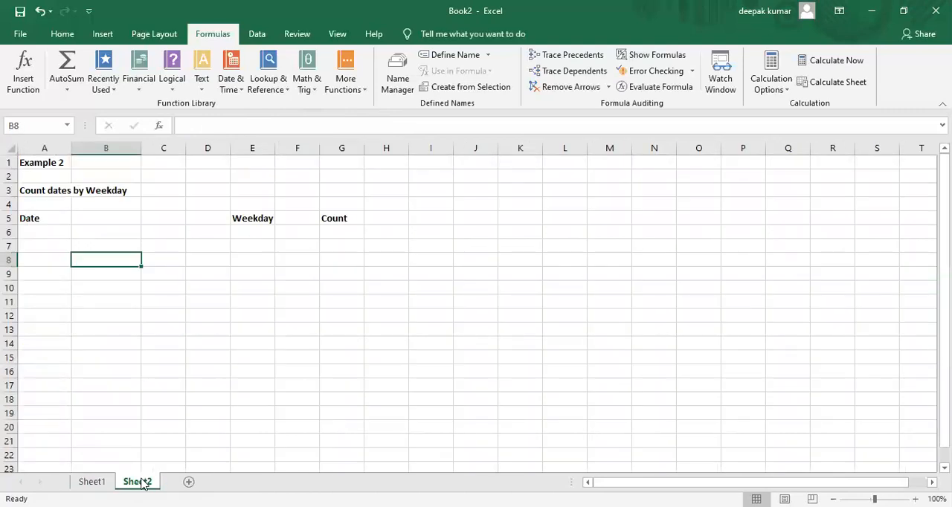
left_click(179, 369)
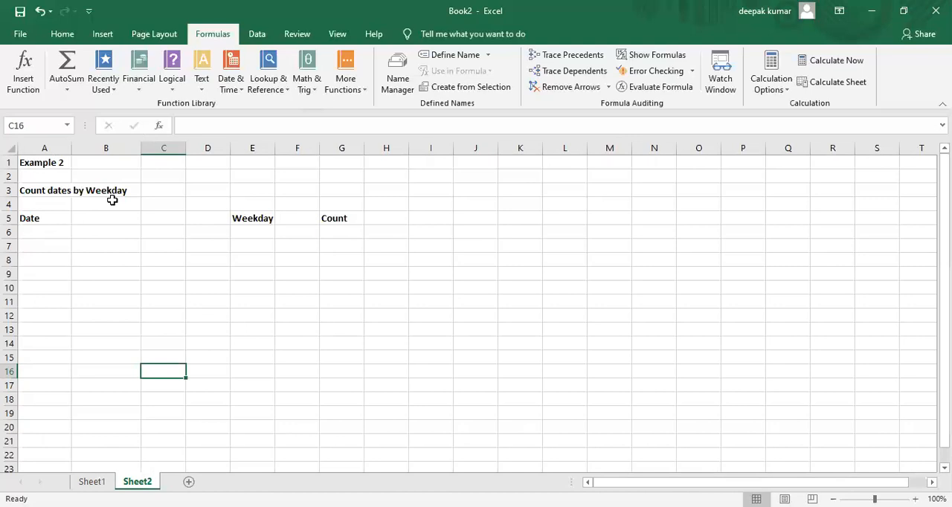
left_click(104, 244)
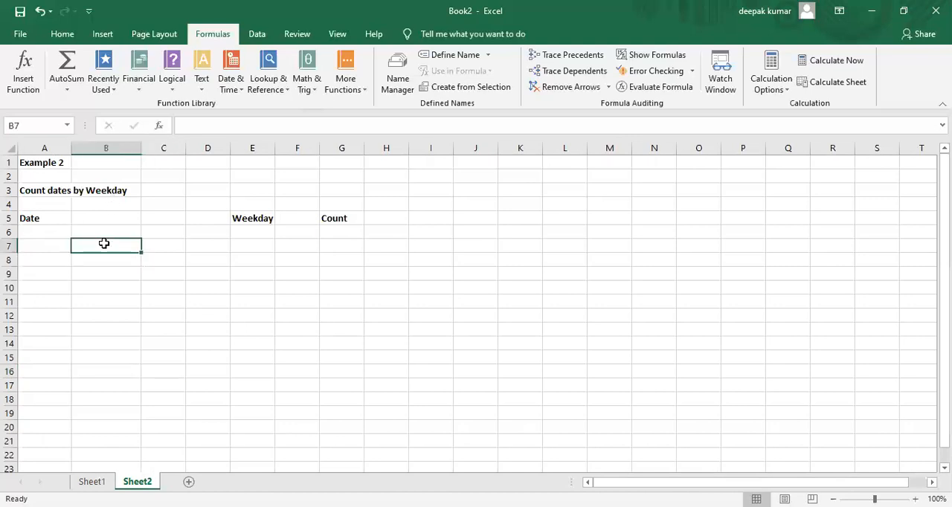
Step: Enter =RANDBETWEEN("1-1-2015","31-12-2019") in A6 to generate a random date
left_click(48, 233)
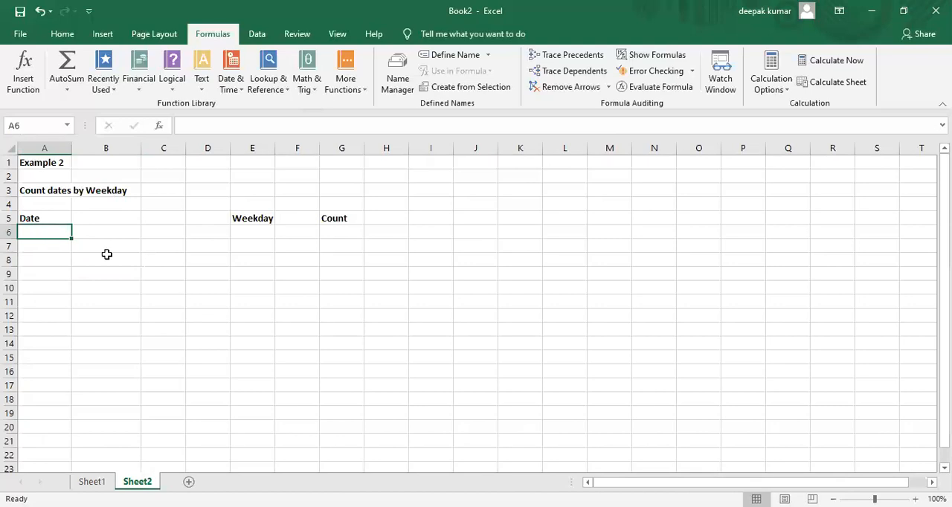
type("=")
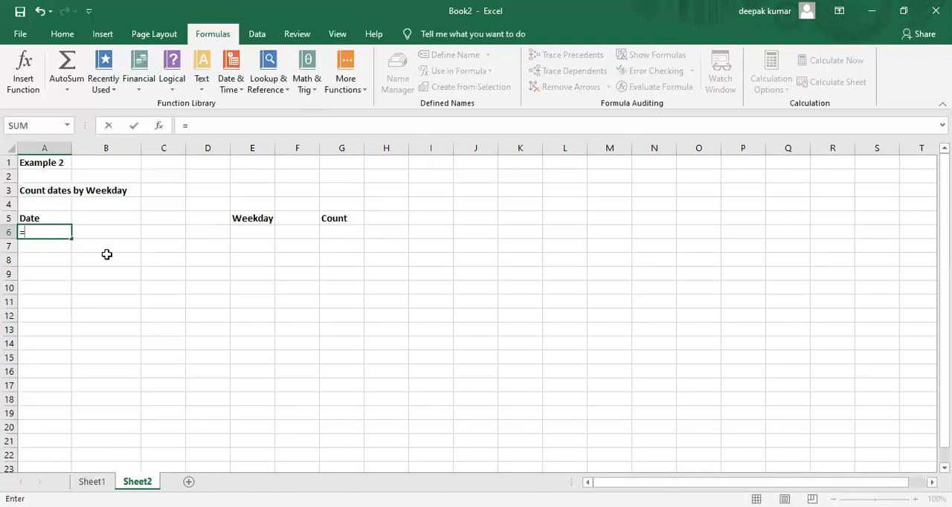
type("randbet")
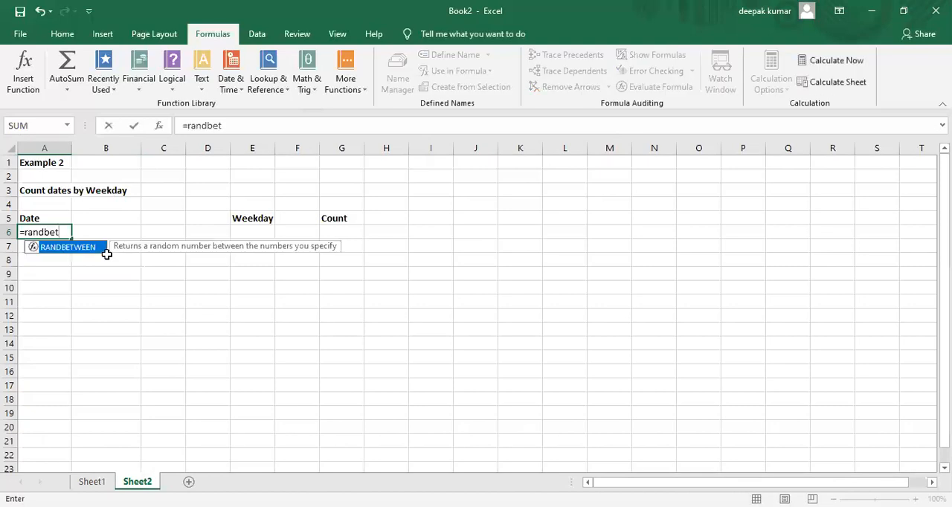
key("Tab")
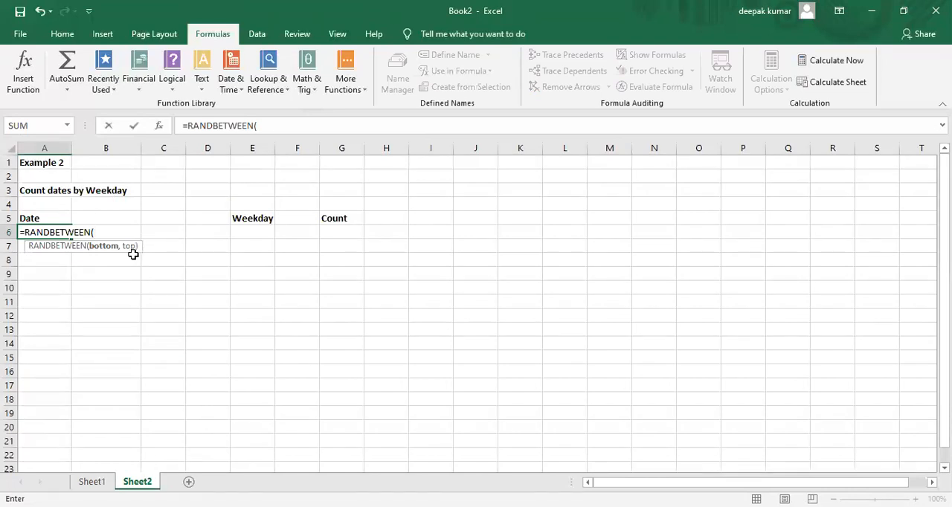
type("\"1-1-2015\",\"")
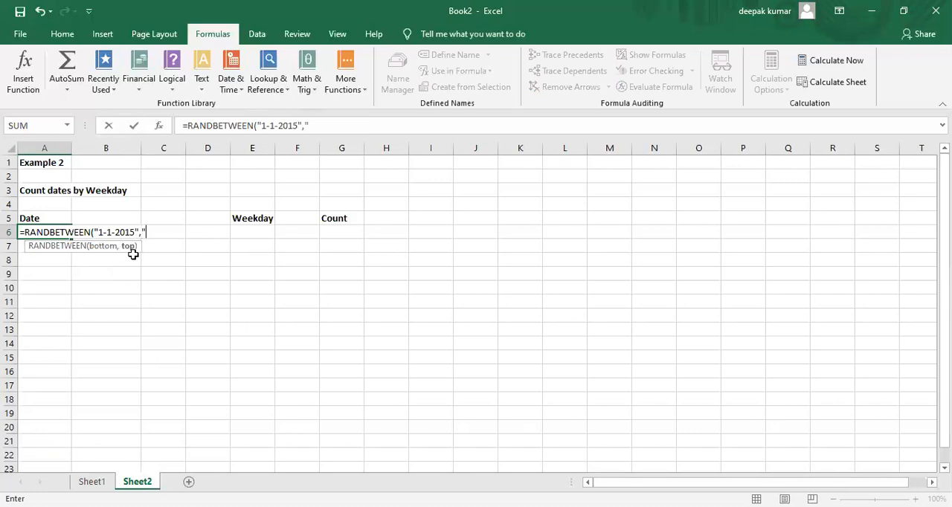
type("31-12")
type("-2019")
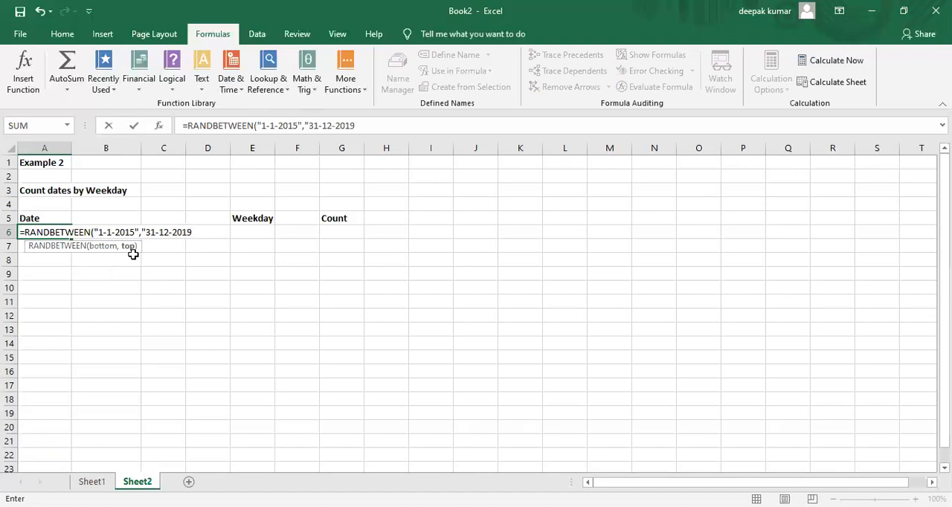
type("\")")
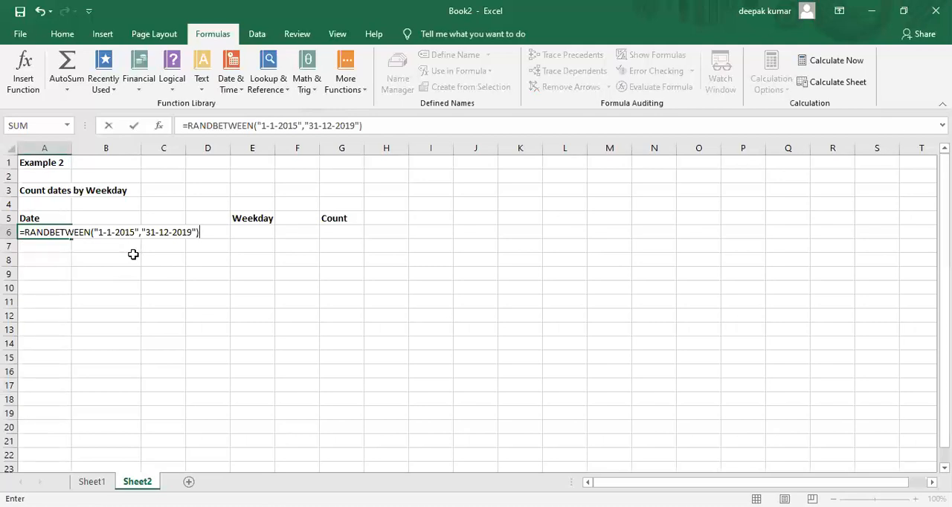
key("Return")
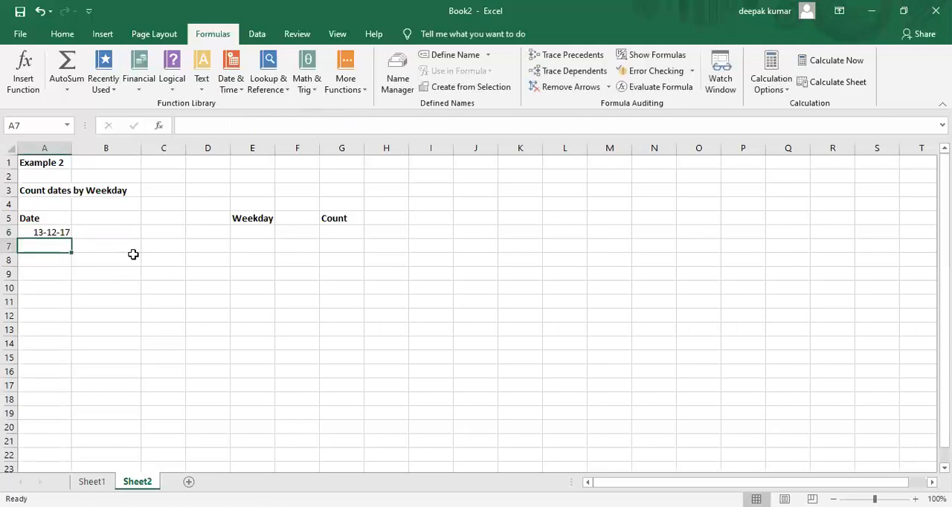
Step: Fill the random date formula from A6 down through A21 and replace the formulas with their values in place
left_click(47, 233)
left_click_drag(73, 242, 81, 444)
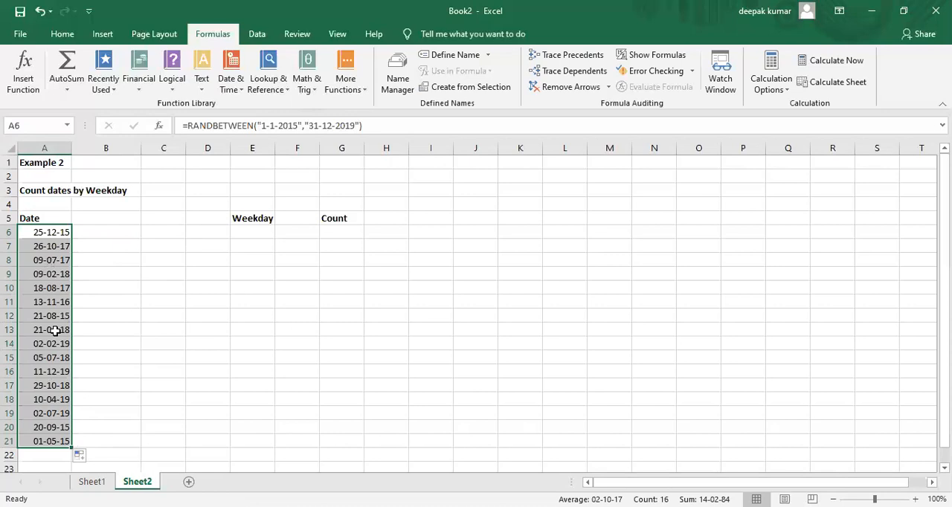
key("ctrl+c")
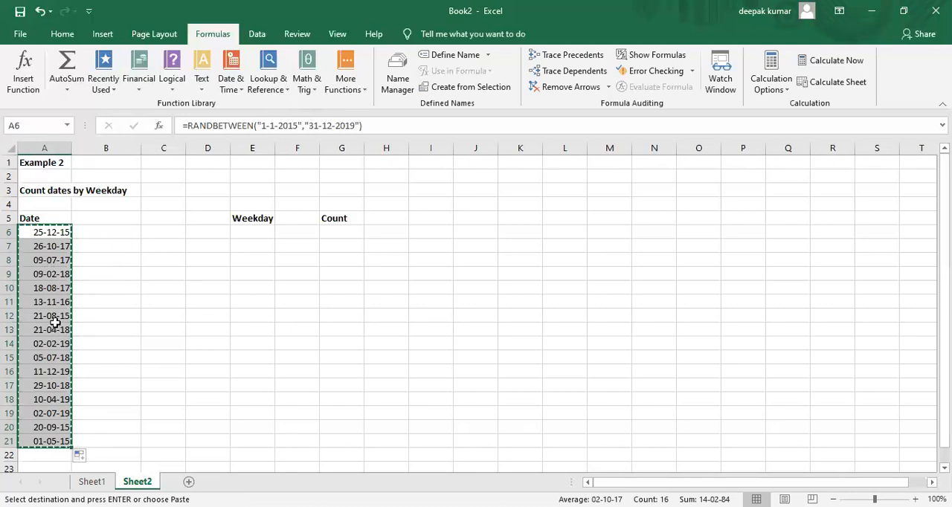
left_click(54, 231)
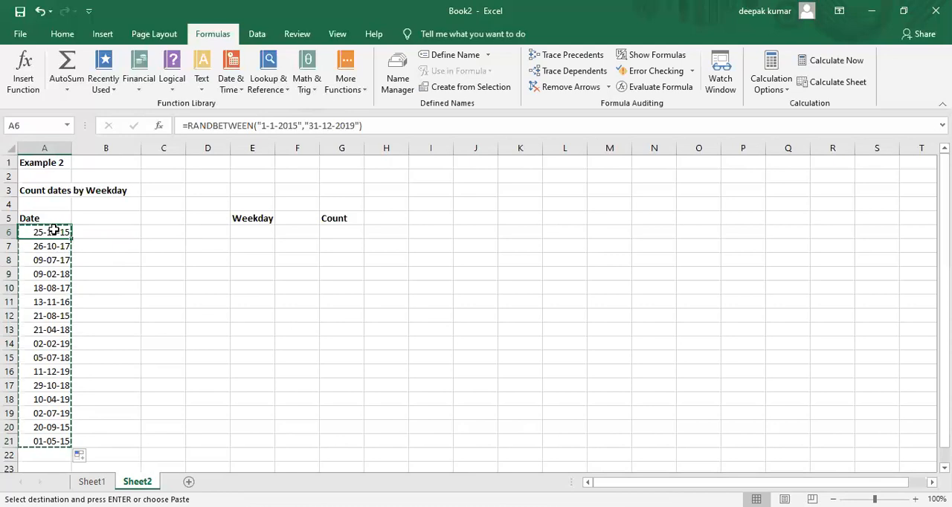
key("ctrl+alt+v")
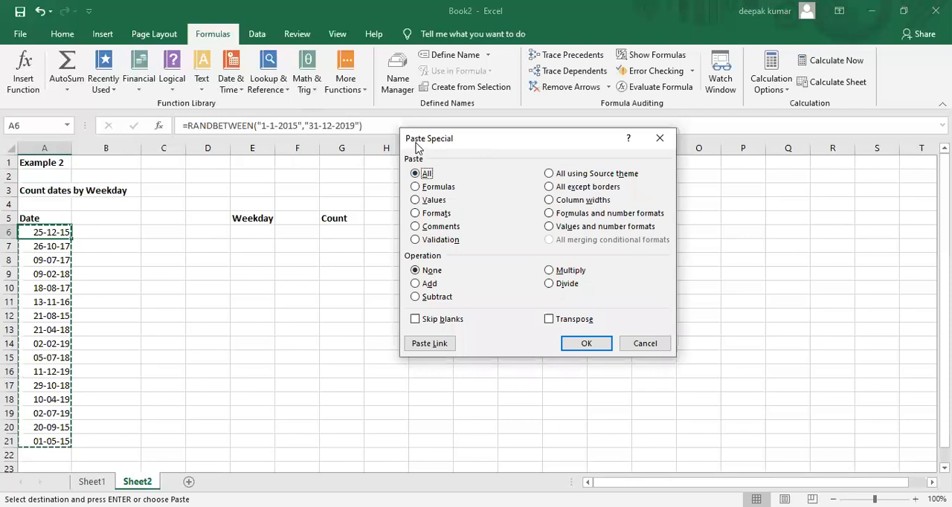
left_click(416, 201)
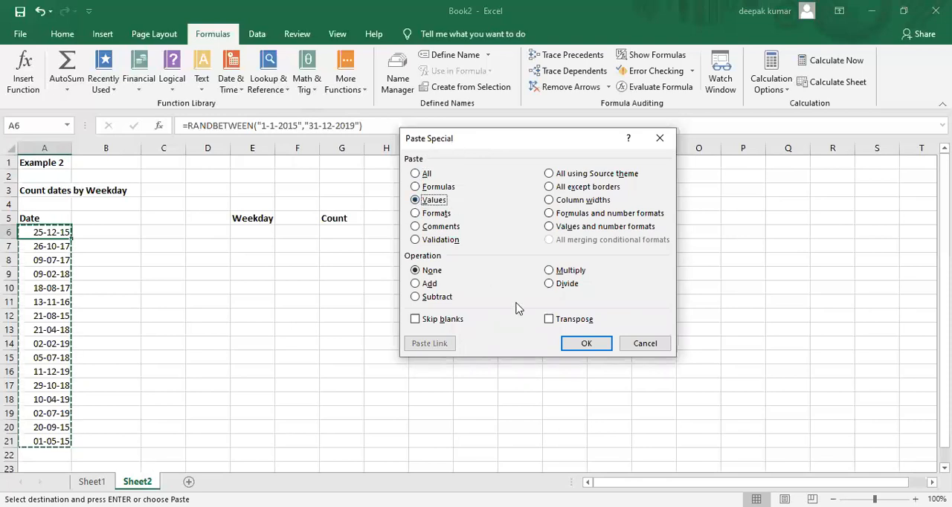
left_click(587, 346)
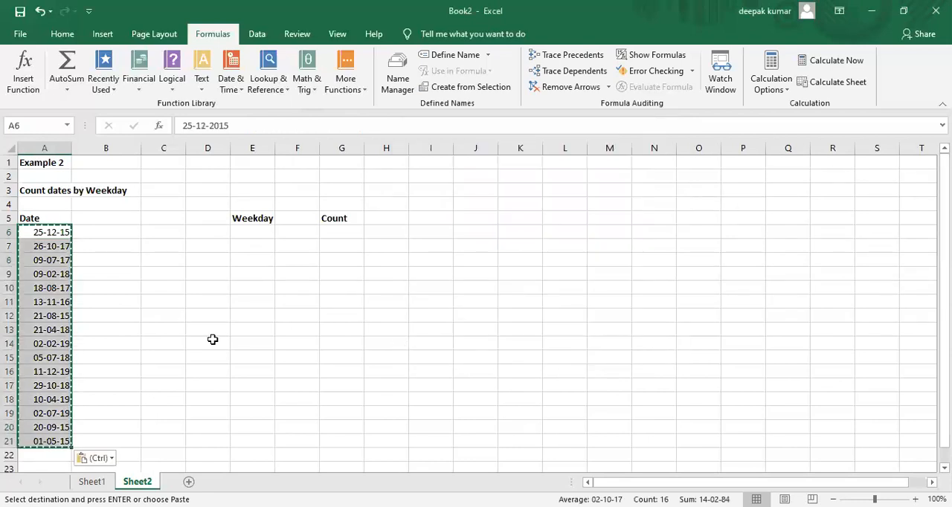
Step: Check several cells in the Date column, such as A15 and A7, for fixed dates instead of formulas
left_click(48, 317)
left_click(46, 354)
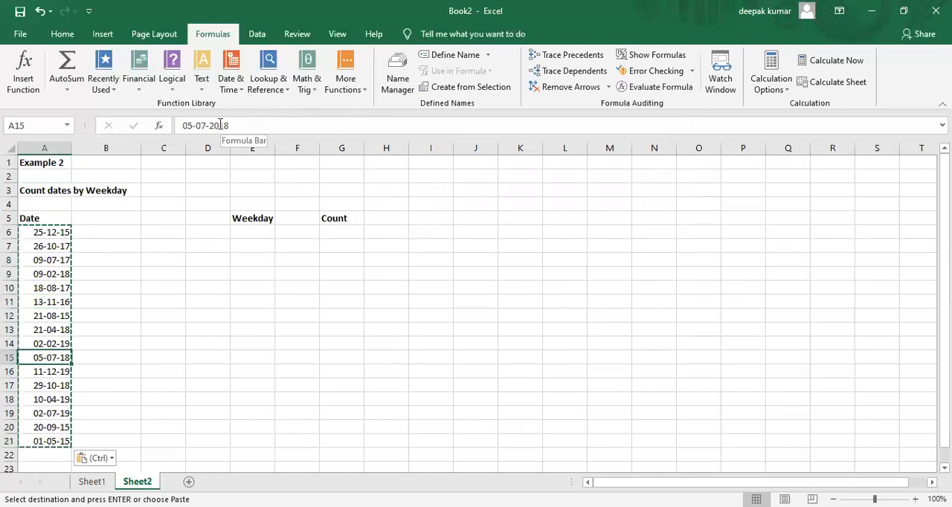
left_click(67, 252)
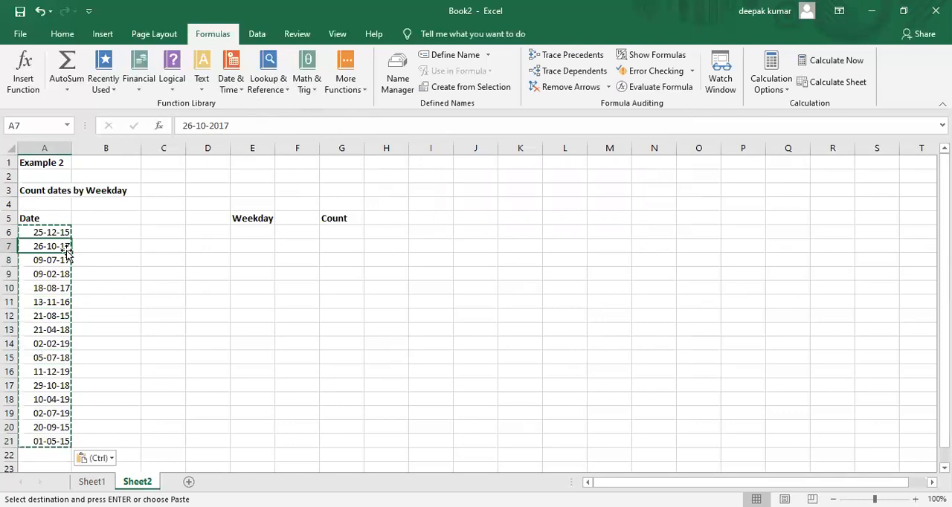
left_click(156, 256)
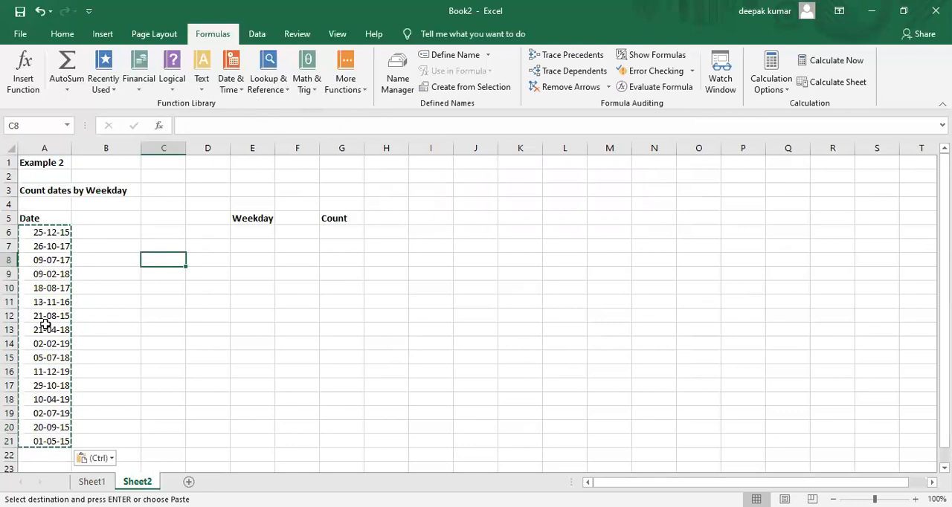
Step: Enter monday in E6 under Weekday and fill the weekday names down to sunday in E12
left_click(249, 232)
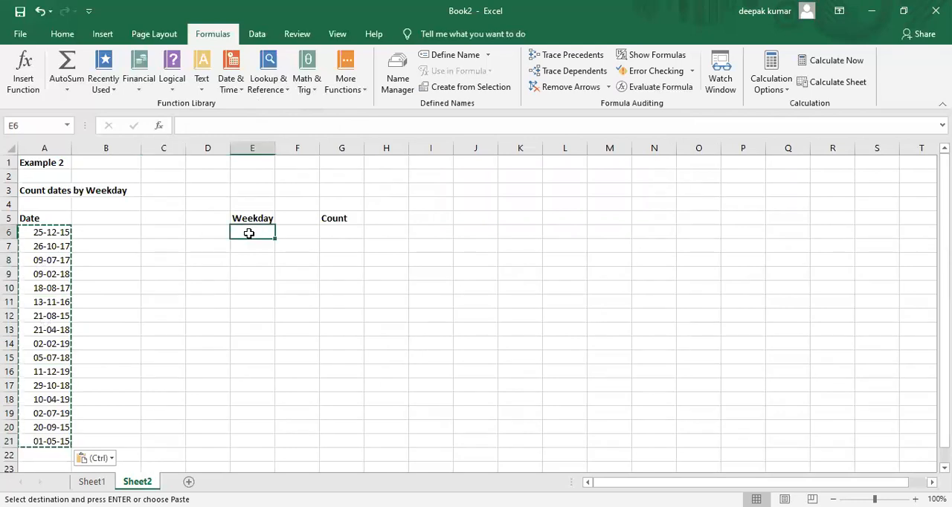
type("monday")
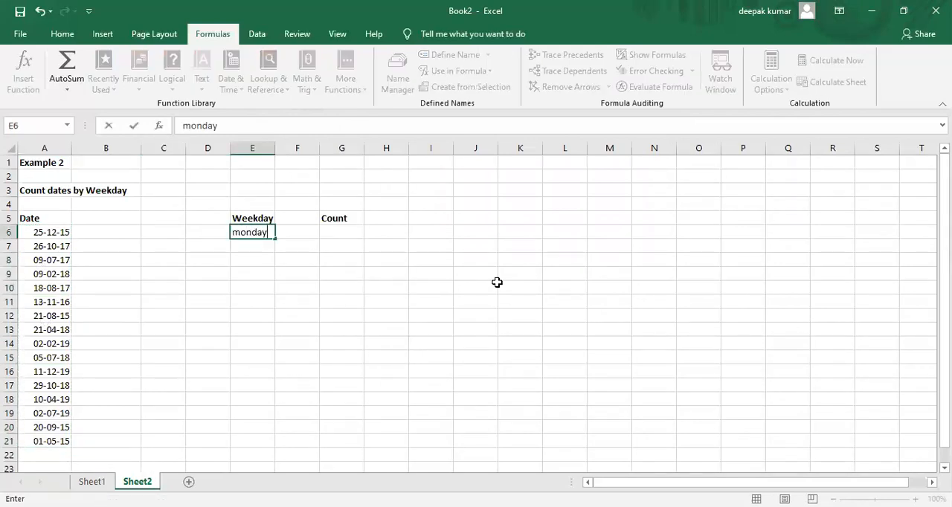
key("Return")
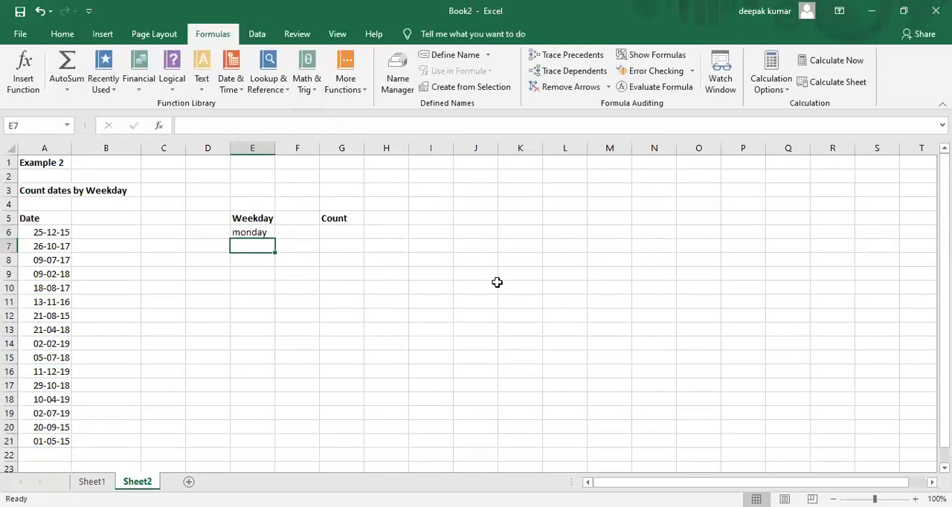
left_click(257, 233)
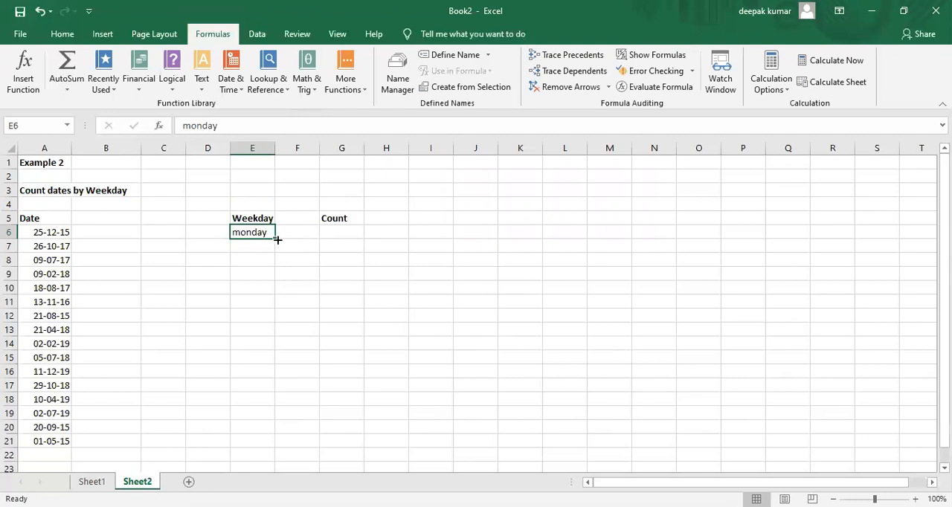
left_click_drag(276, 239, 279, 319)
left_click(320, 317)
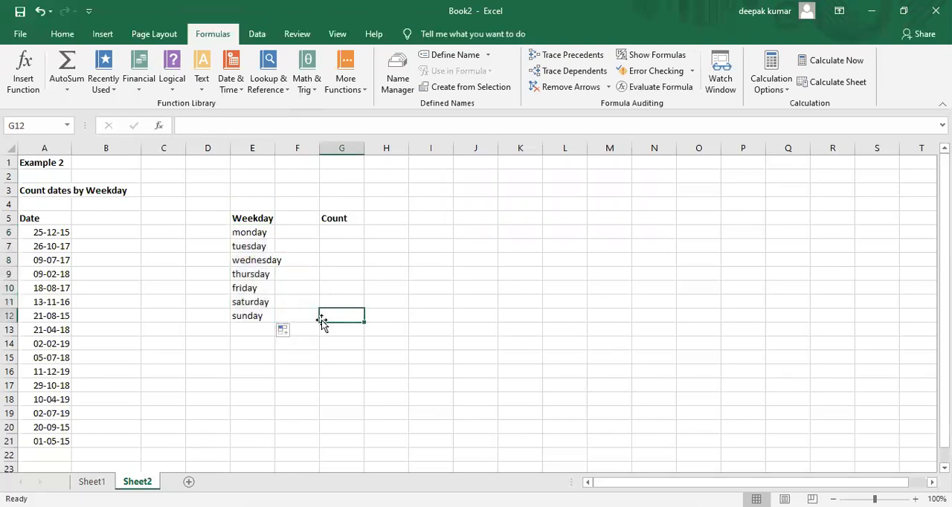
Step: Number the weekdays 1 to 7 in F6:F12, beside monday through sunday
left_click(302, 234)
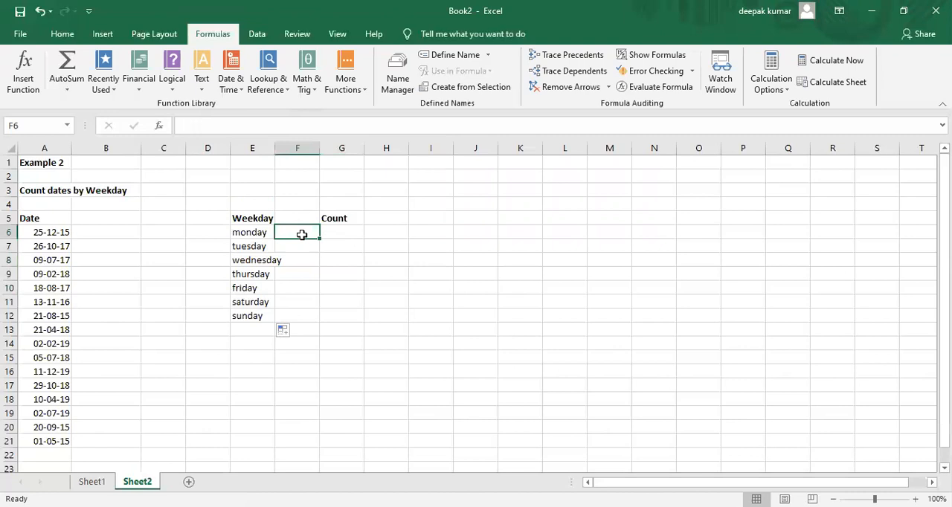
type("1")
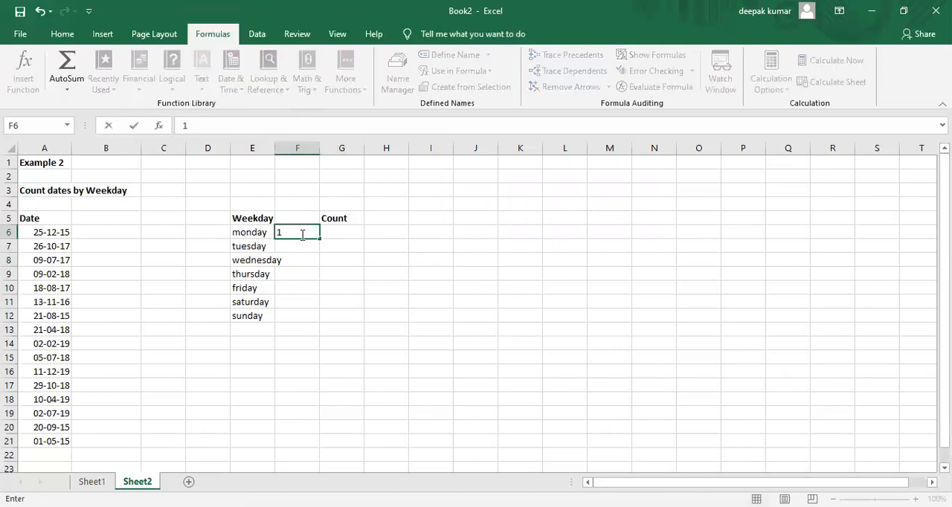
key("Return")
type("2")
key("Return")
type("3")
key("Return")
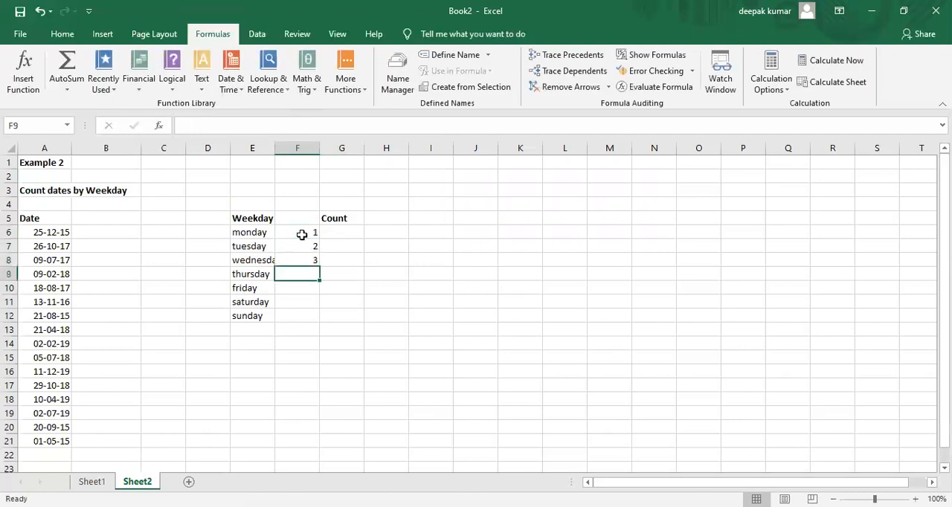
left_click_drag(301, 235, 325, 328)
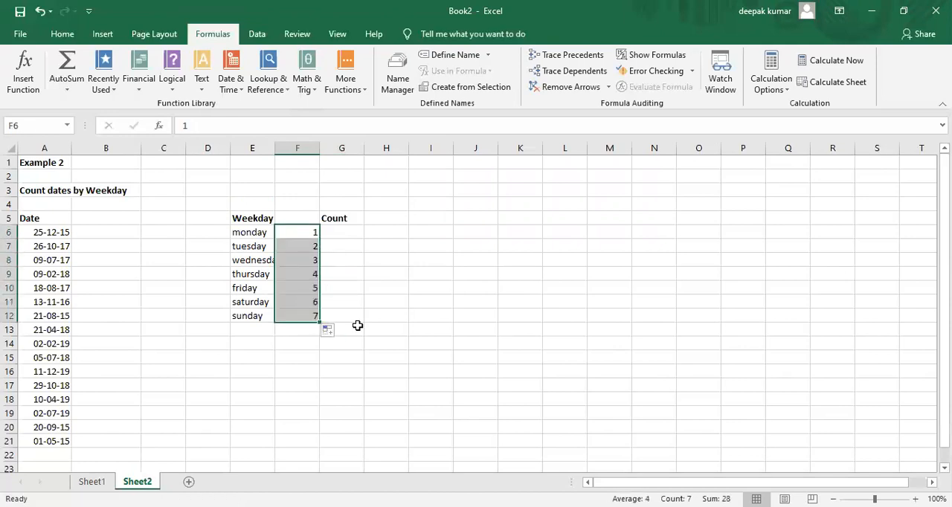
left_click(358, 326)
Step: Autofit the width of column E to the full weekday names
left_click(370, 273)
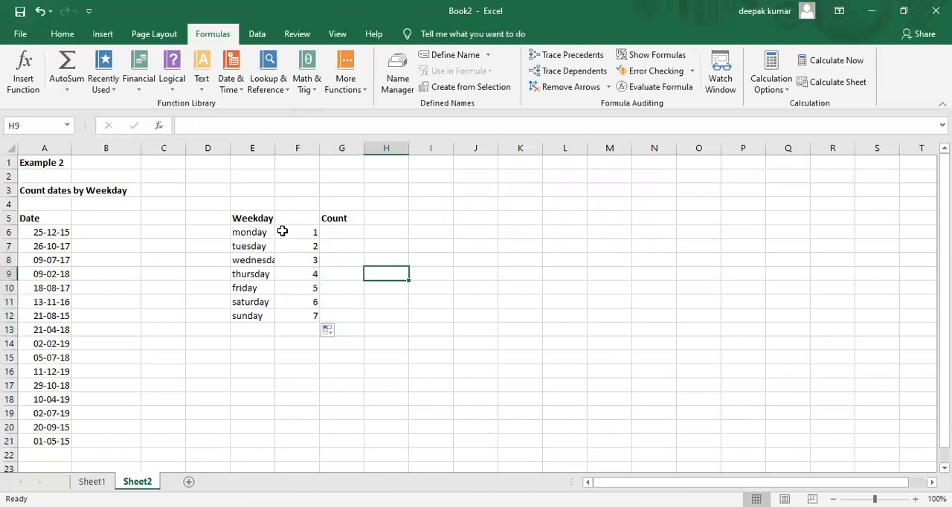
left_click(288, 231)
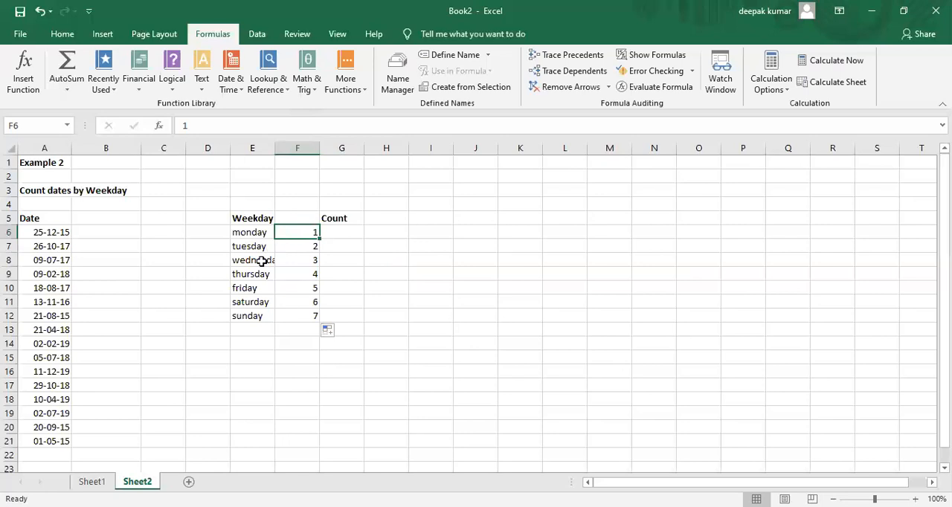
double_click(275, 149)
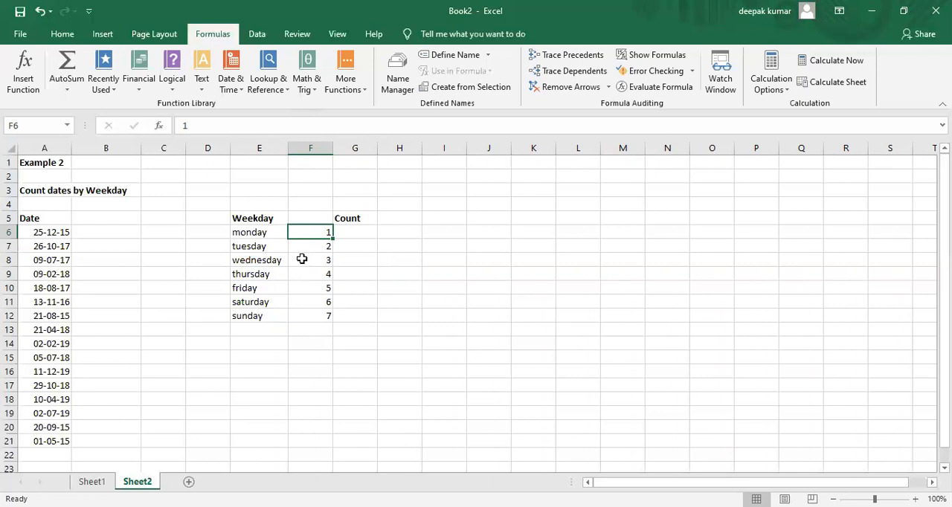
Step: Begin the monday count in G6 with a SUMPRODUCT formula, opening it with a double negative and the WEEKDAY function
left_click(361, 235)
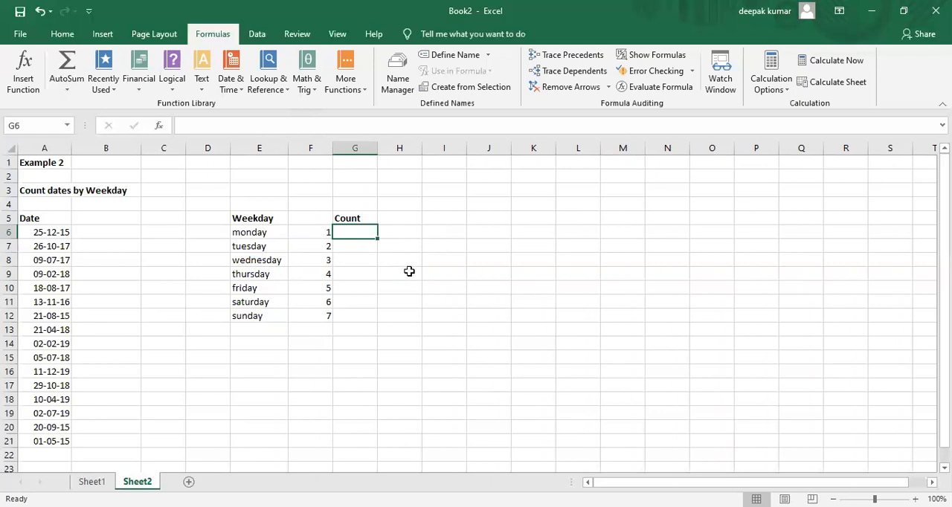
type("=s")
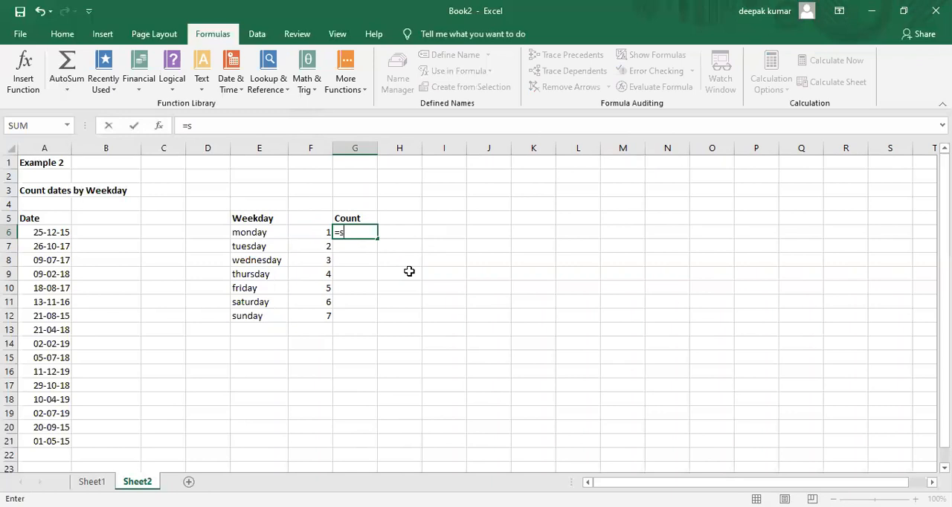
type("umpro")
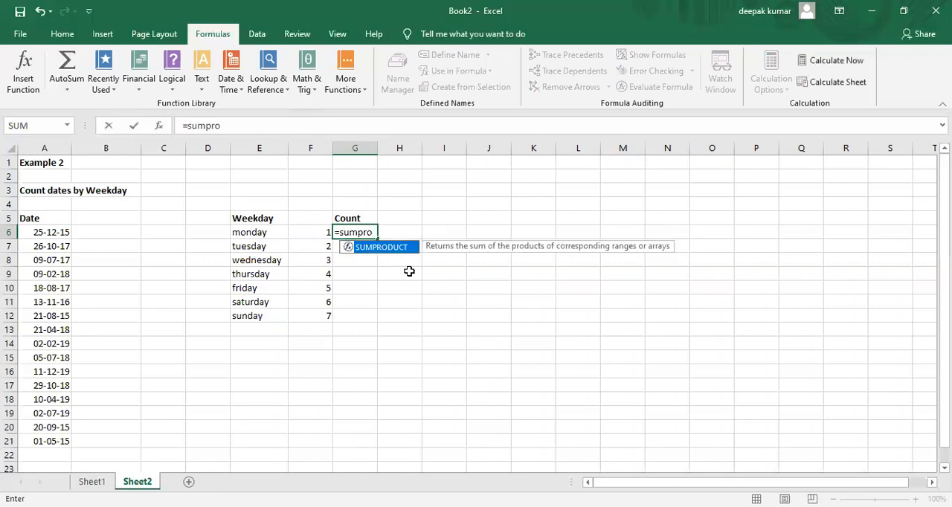
key("Tab")
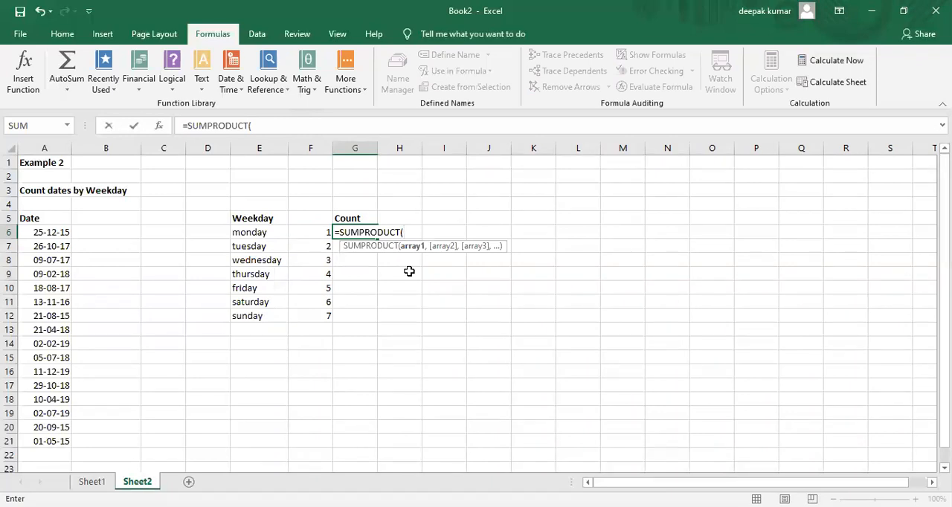
type("--")
type("(")
type("weekday")
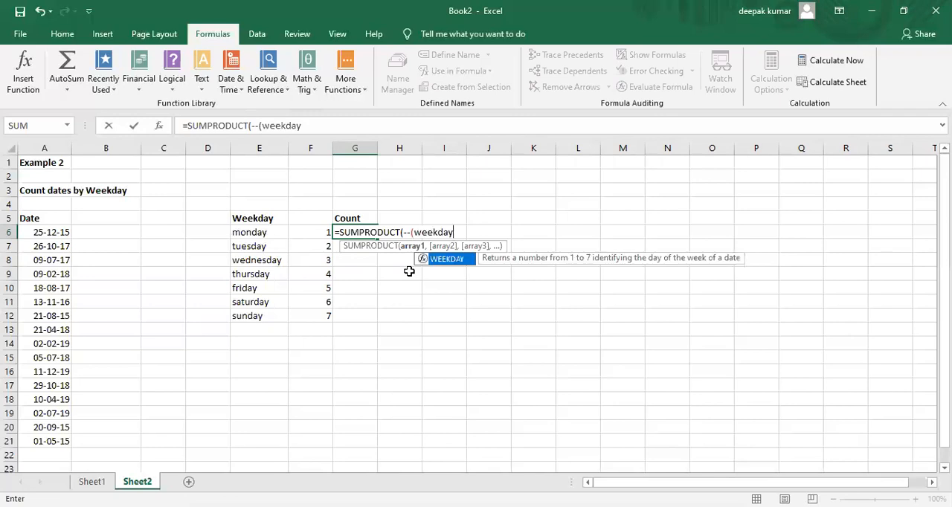
type("(")
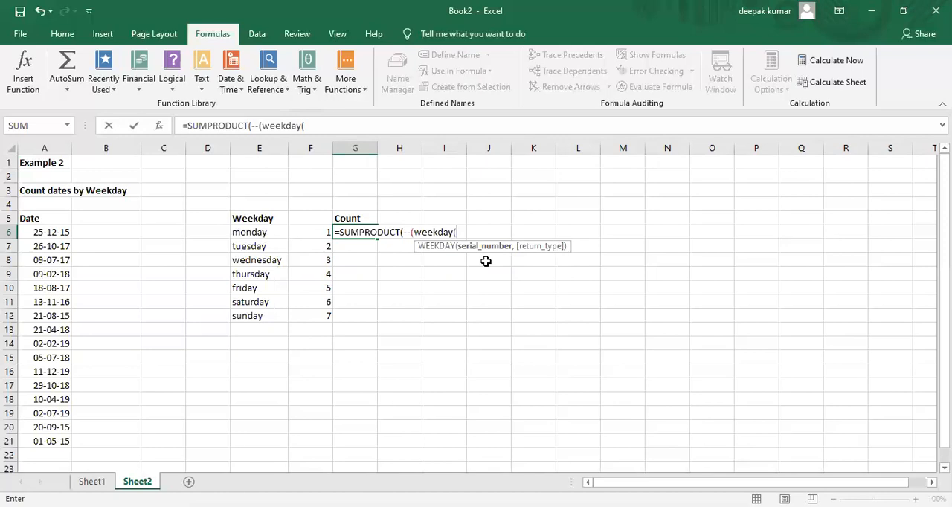
Step: Give WEEKDAY the absolute date range $A$6:$A$21 and return type 2, numbering Monday 1 through Sunday 7
left_click(47, 235)
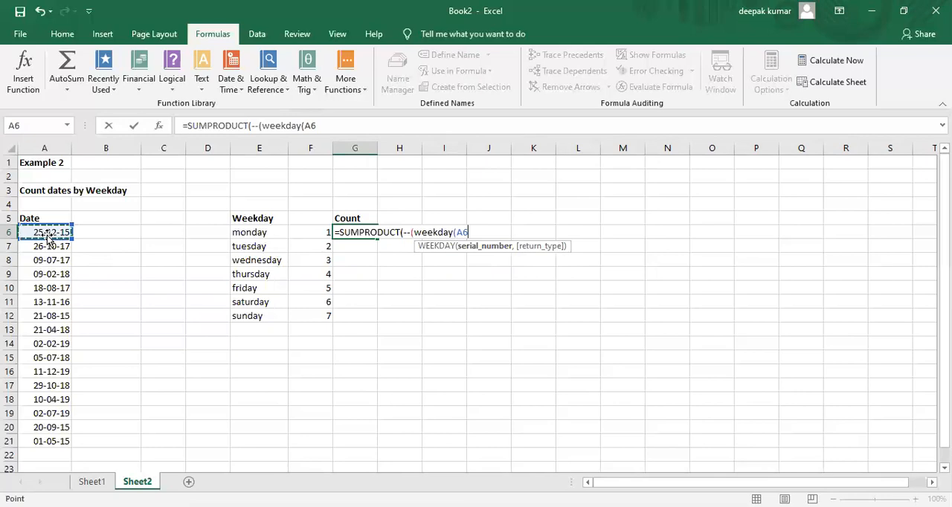
key("ctrl+shift+Down")
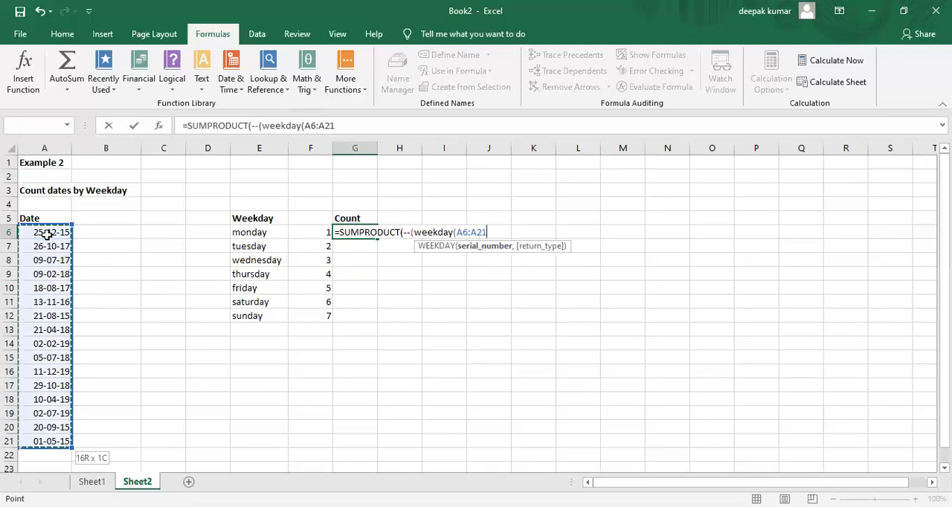
key("F4")
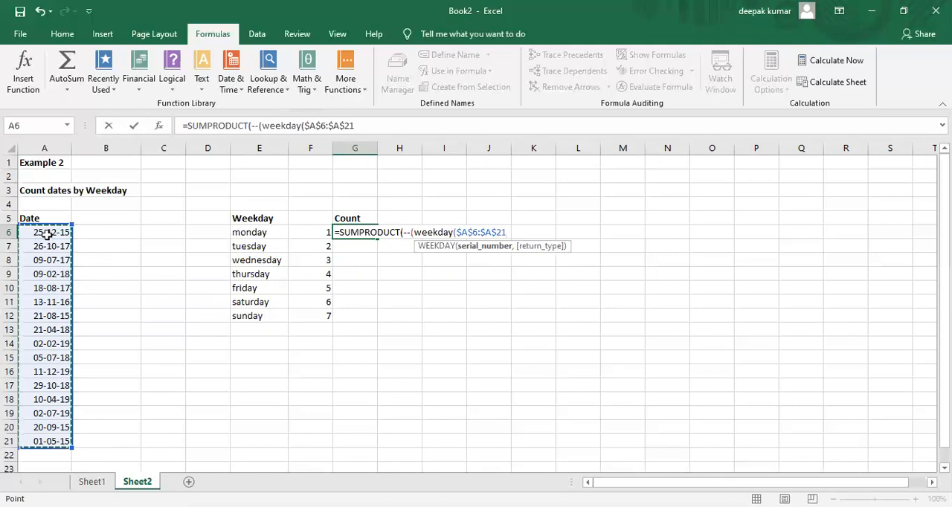
type(",")
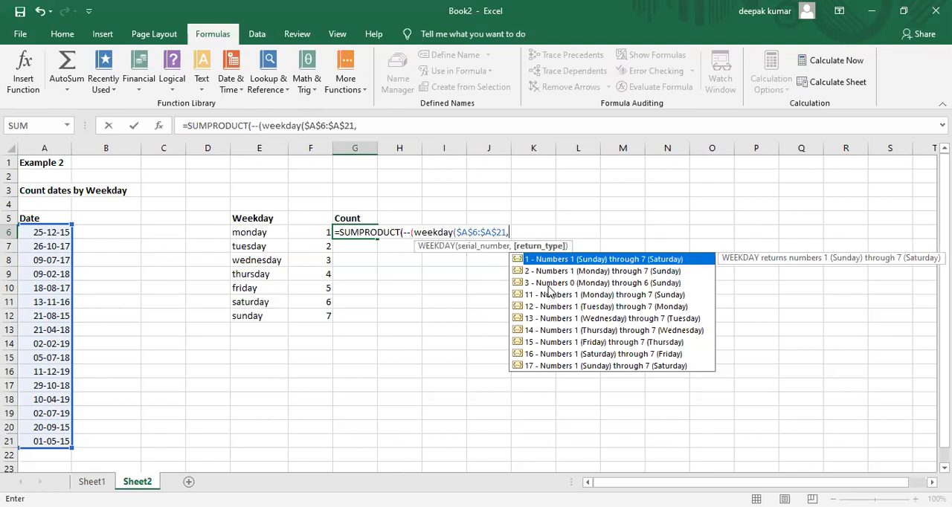
type("2)")
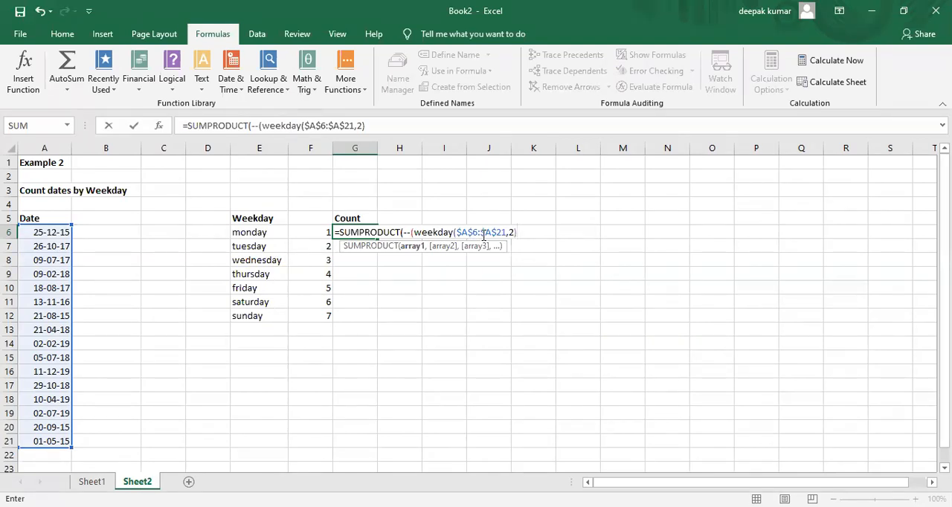
Step: Compare the WEEKDAY result with F6 and complete the formula as =SUMPRODUCT(--(WEEKDAY($A$6:$A$21,2)=F6))
type("=")
left_click(314, 233)
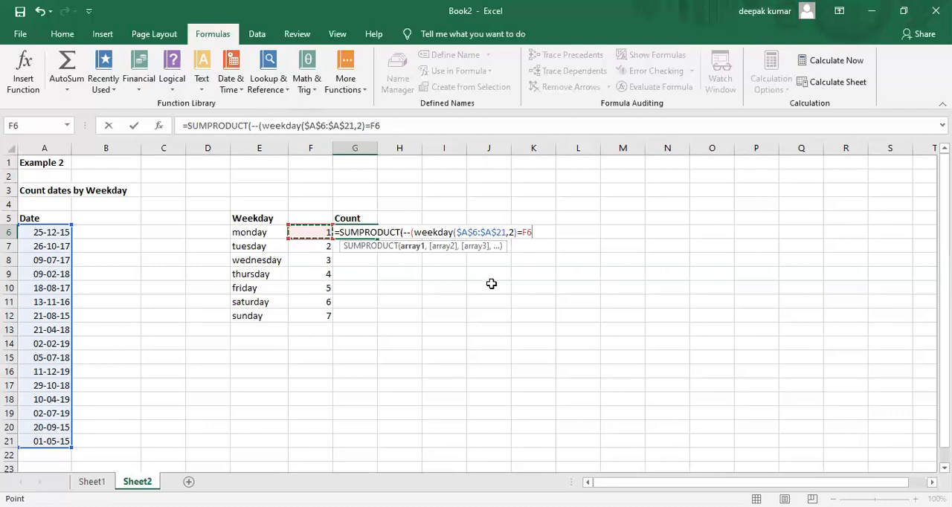
type("))")
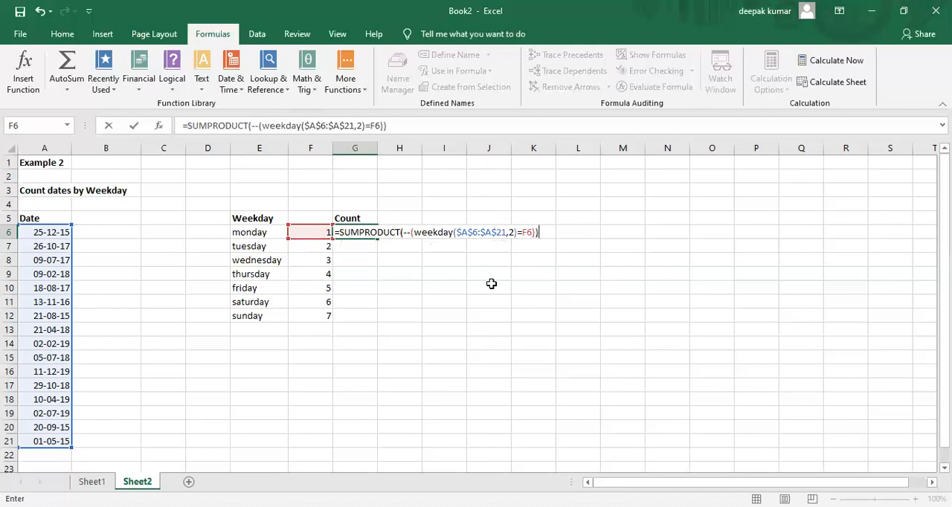
key("Return")
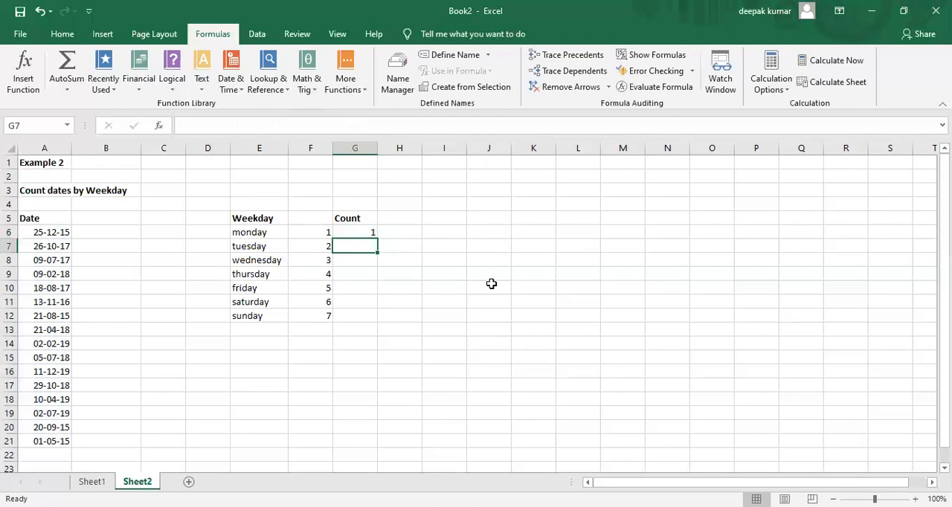
left_click(363, 234)
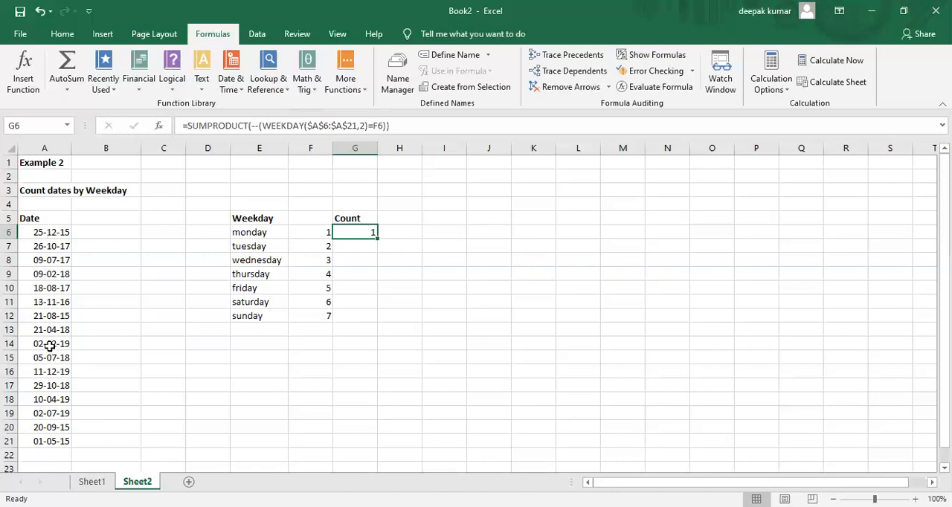
Step: Enter =TEXT(A6,"dddd") in B6 and fill it down to B21 to name the weekday of each date
left_click(107, 234)
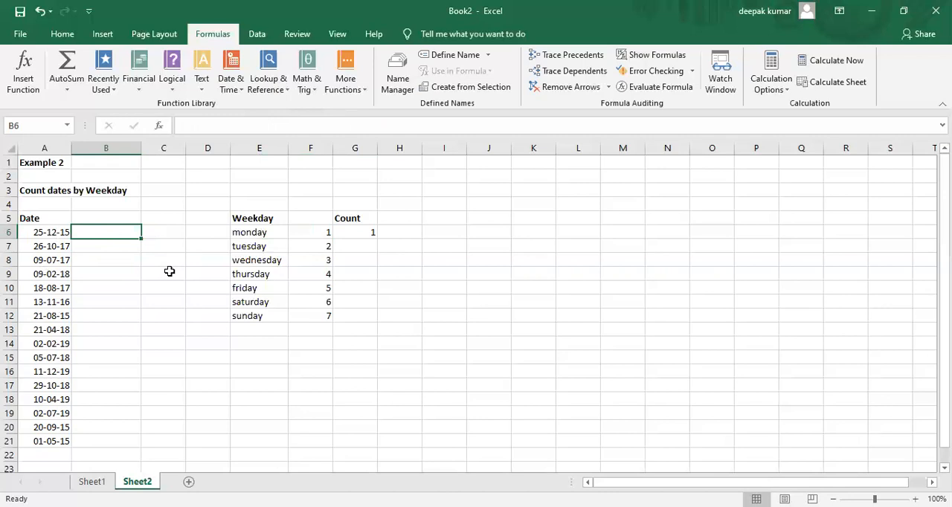
type("=")
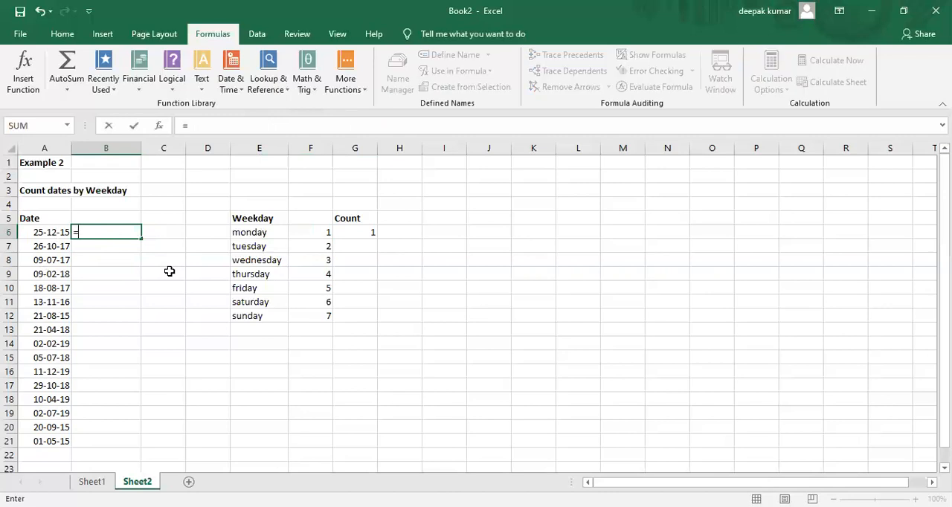
type("text")
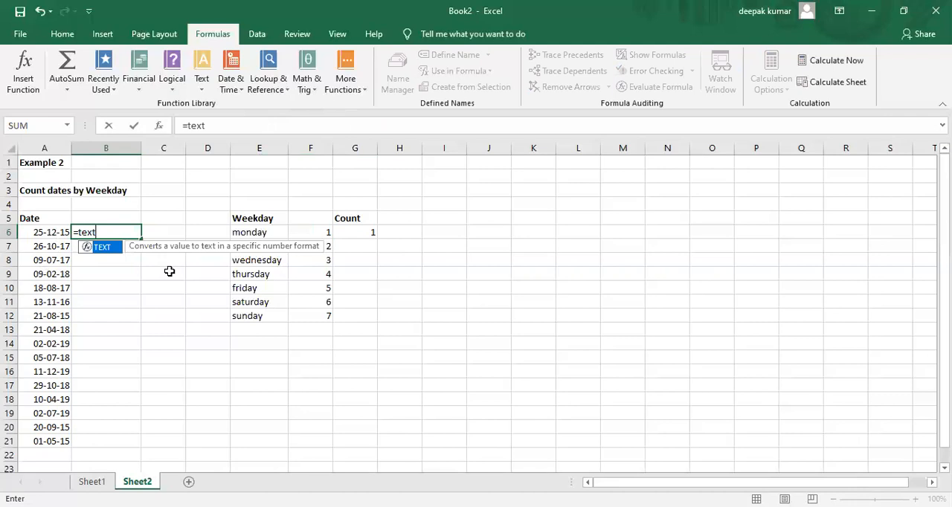
type("(")
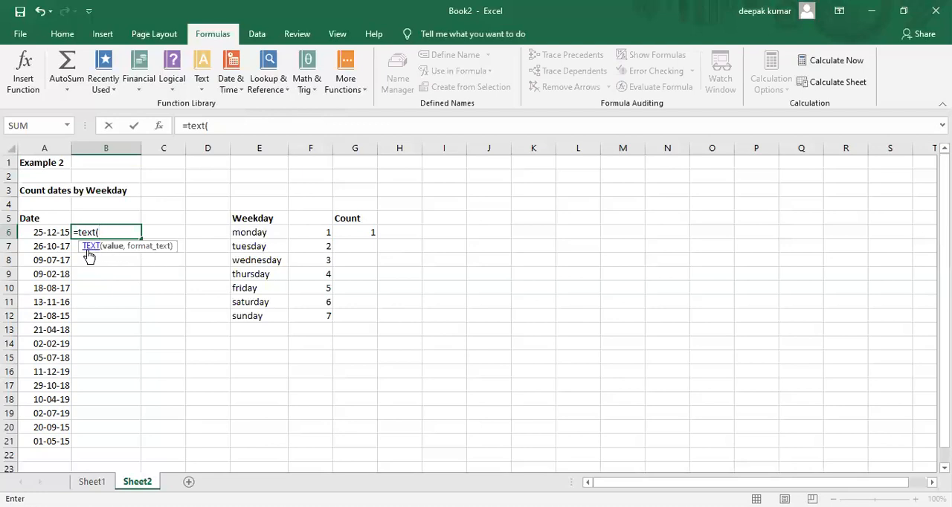
left_click(39, 232)
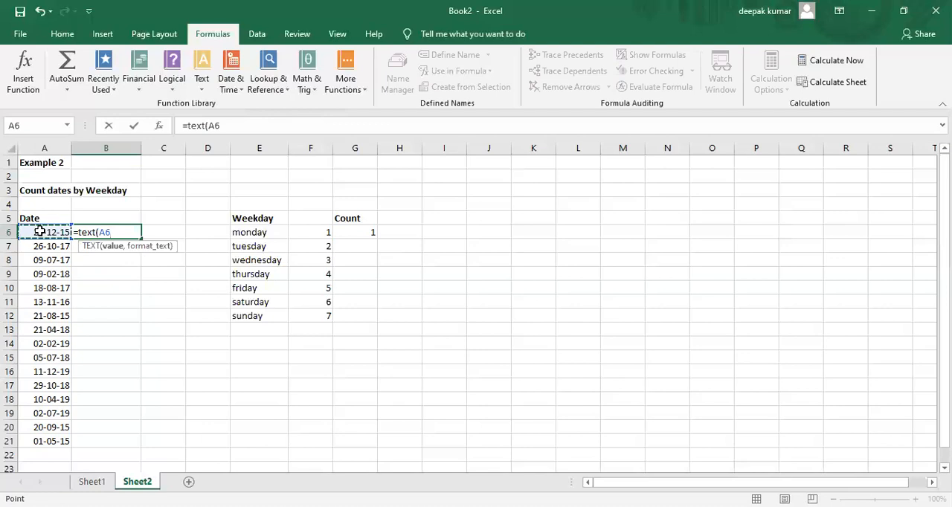
type(",")
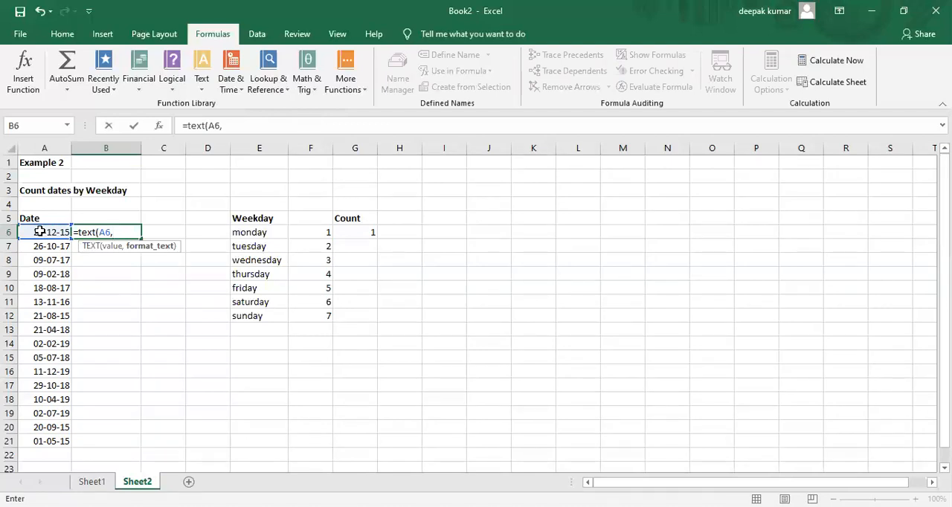
type("\"dddd\")")
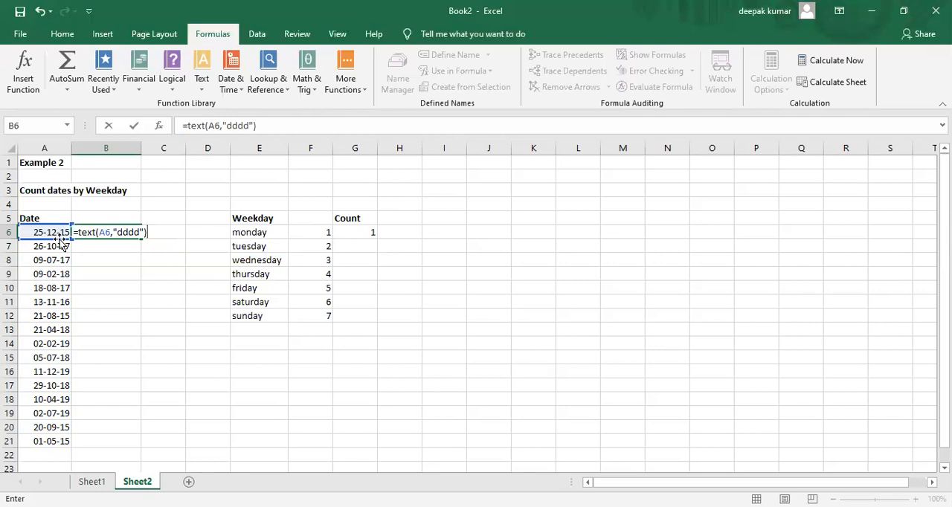
key("Return")
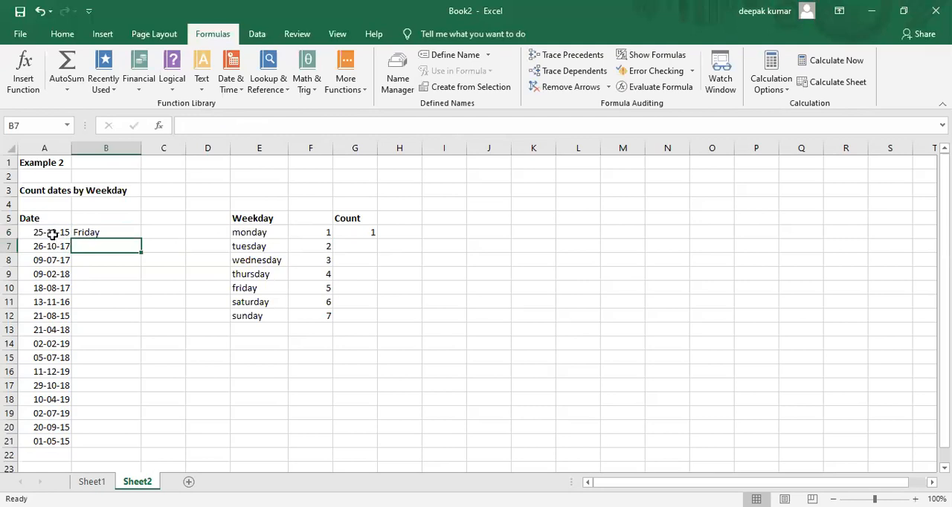
left_click(92, 234)
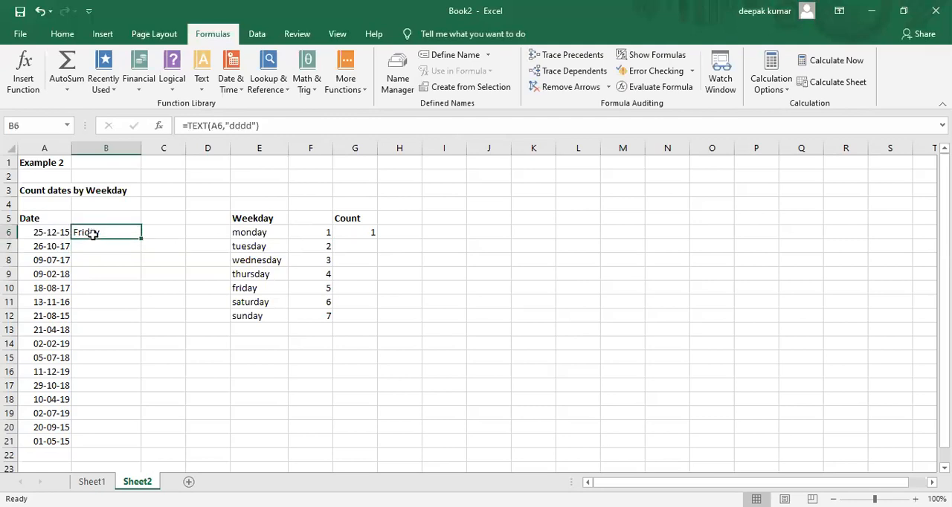
left_click_drag(142, 239, 161, 443)
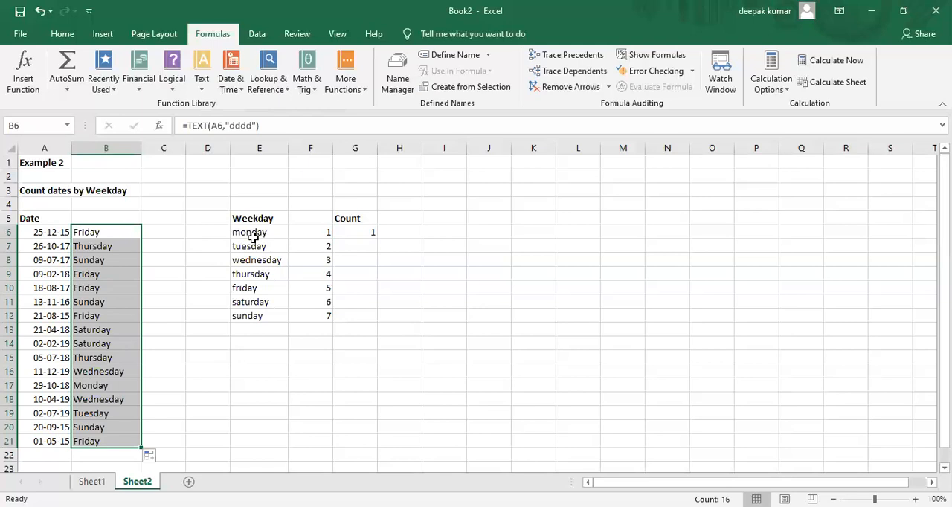
Step: Check the weekday names in column B from B6 down to B17 against the monday count in G6
left_click(355, 233)
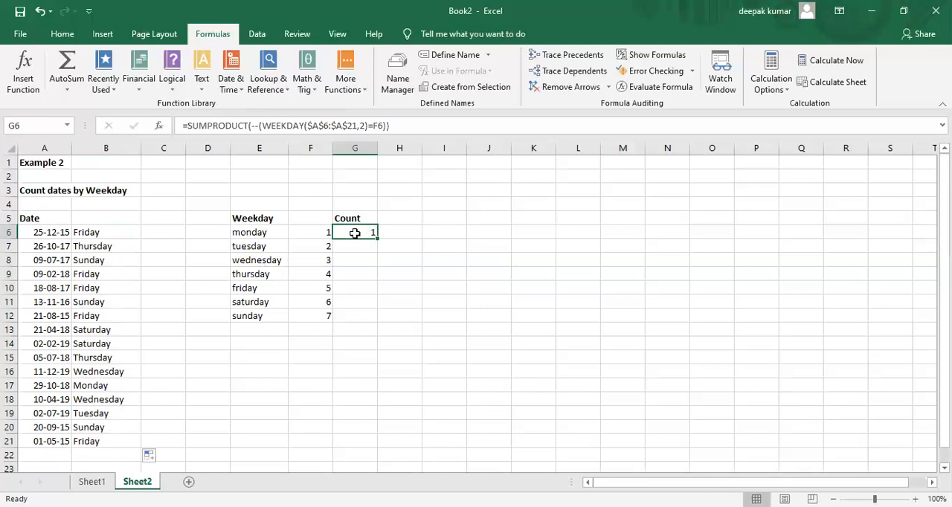
left_click(111, 236)
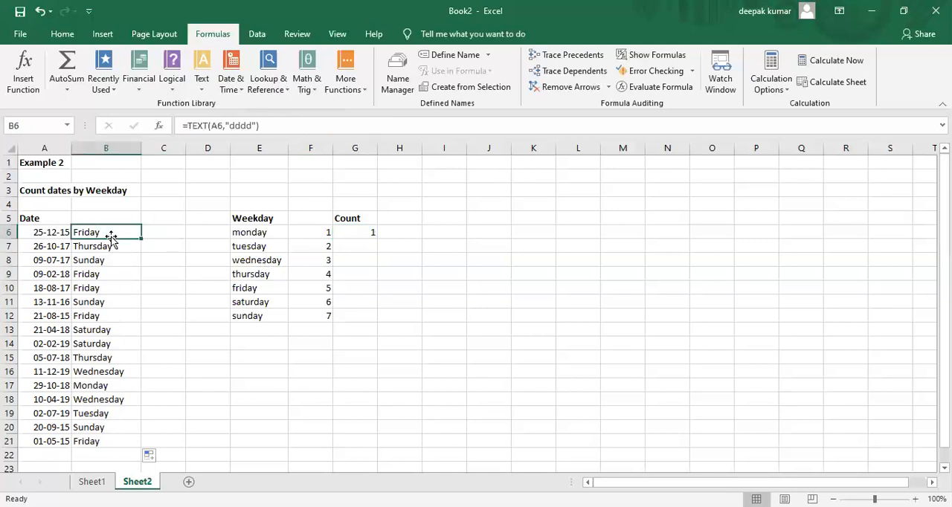
key("Down")
key("Down")
key("Down")
key("Down")
key("Down")
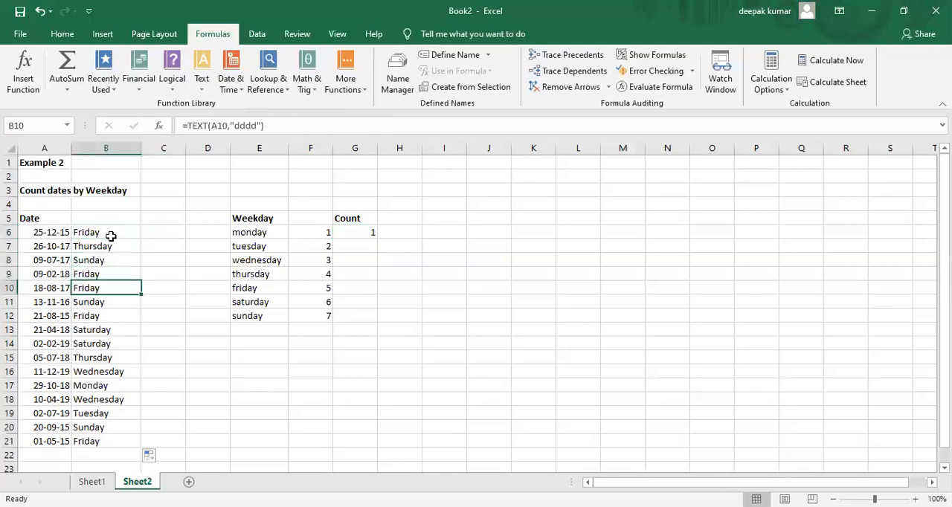
key("Down")
key("Down")
key("Down")
key("Down")
key("Down")
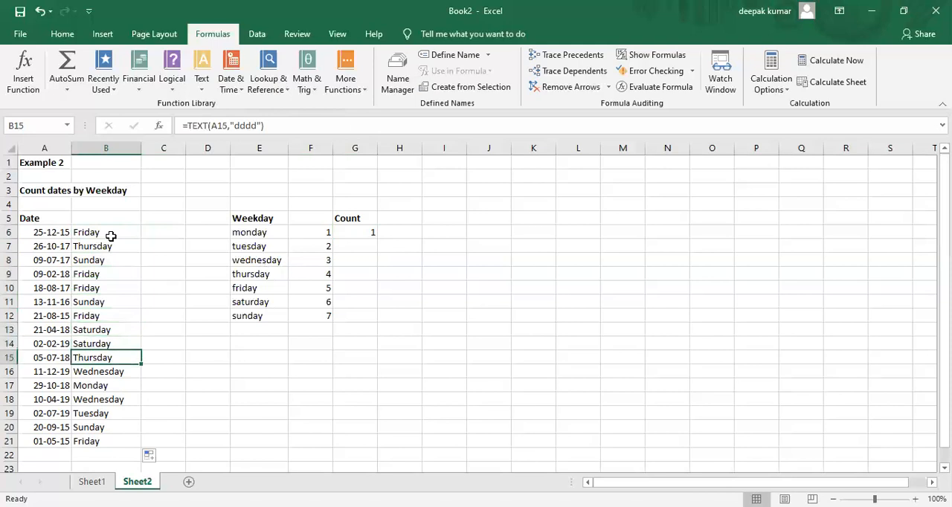
key("Down")
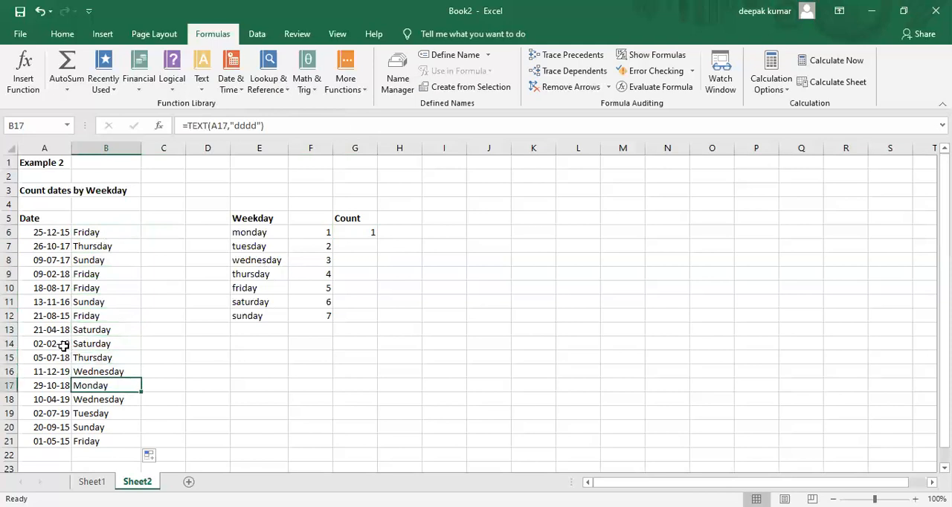
Step: Fill the count formula from G6 down to G12 for tuesday through sunday
double_click(358, 232)
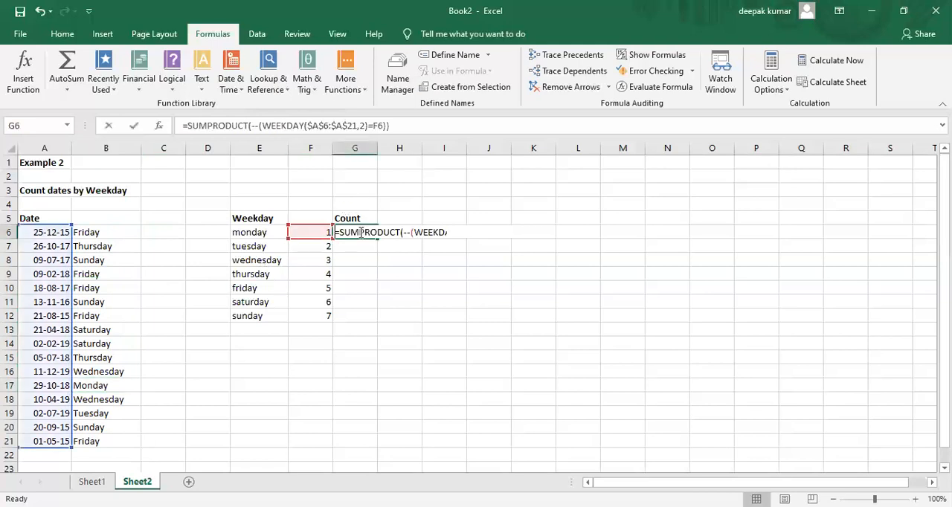
key("Escape")
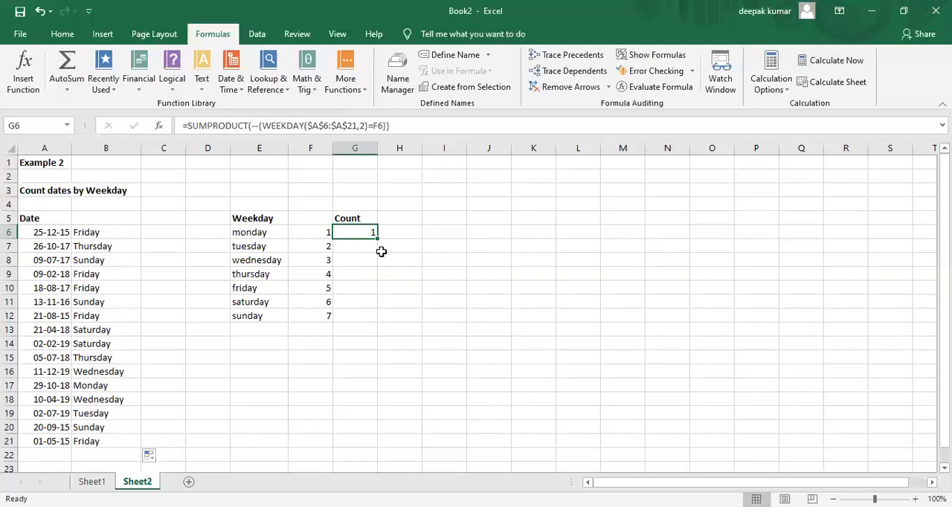
left_click_drag(377, 243, 385, 317)
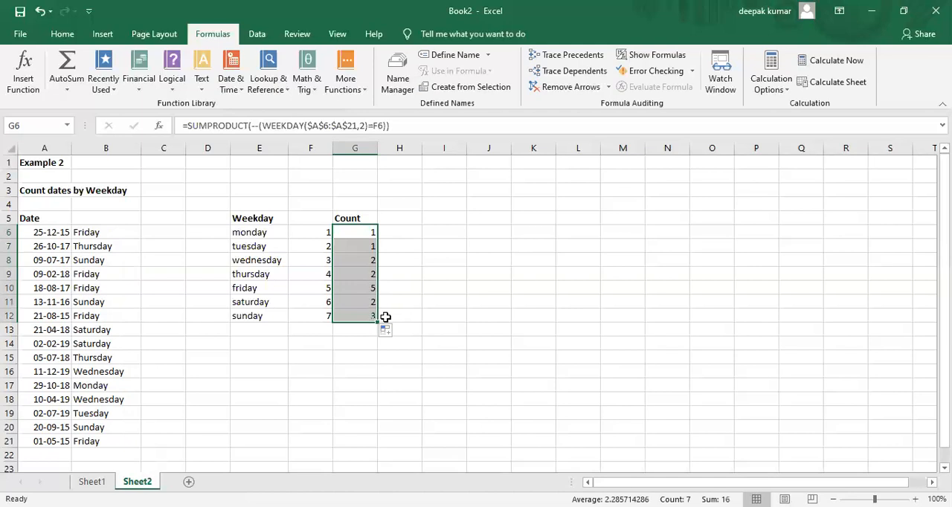
left_click(442, 319)
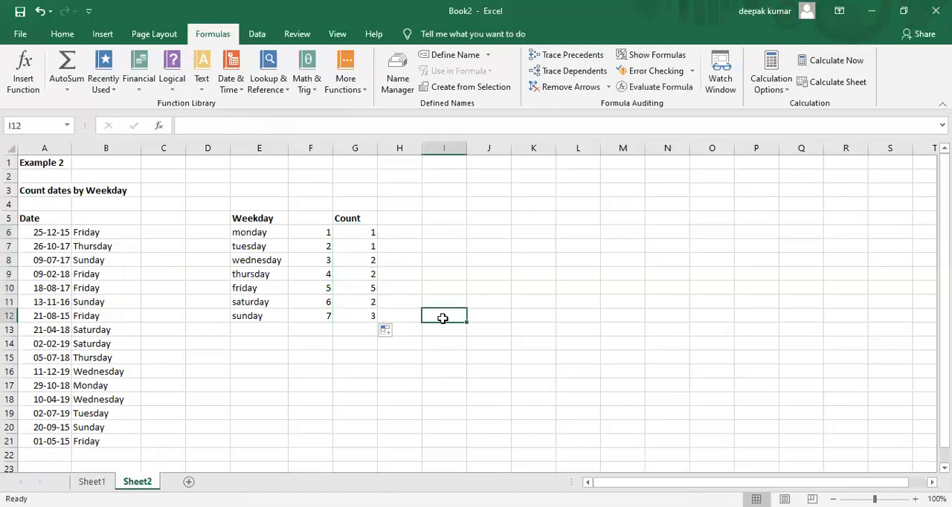
left_click(366, 247)
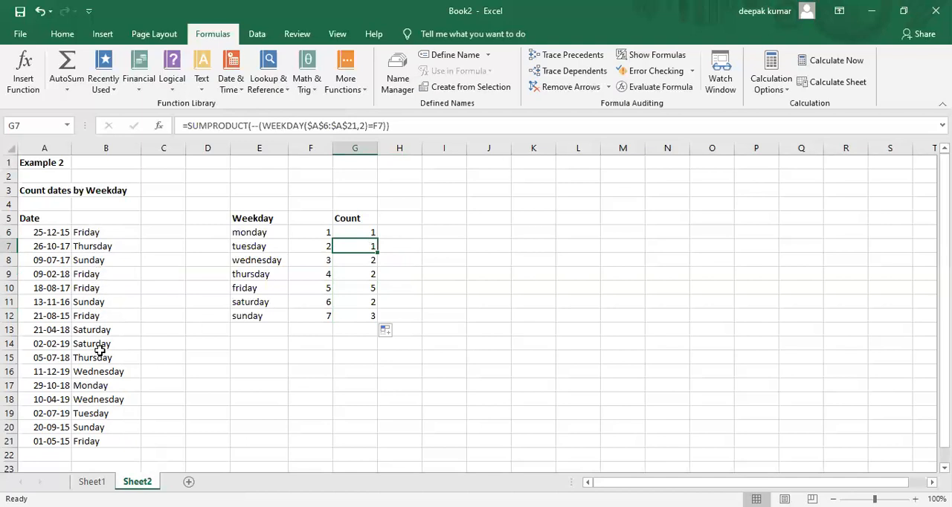
Step: Check the Tuesday entry in B19 and step through the G6 count formula with Evaluate Formula up to its comparison with F6
left_click(99, 410)
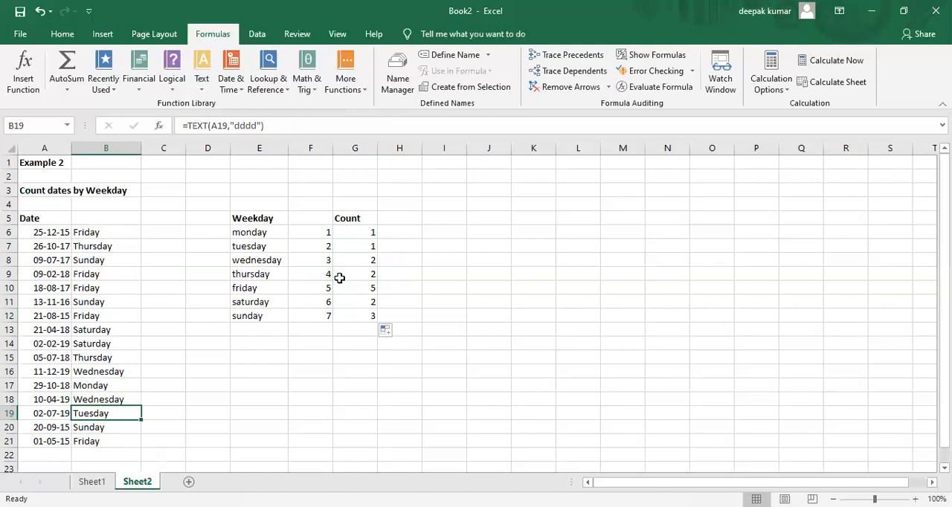
left_click(364, 234)
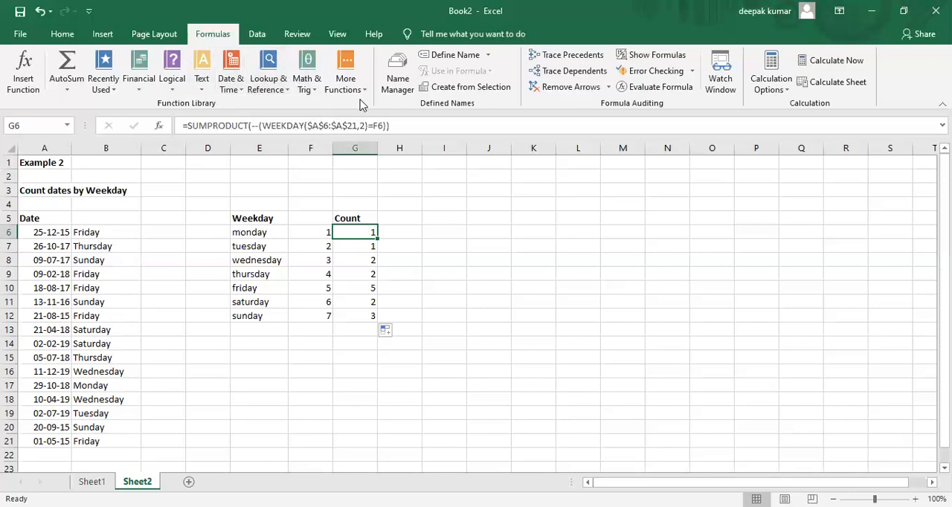
left_click(659, 88)
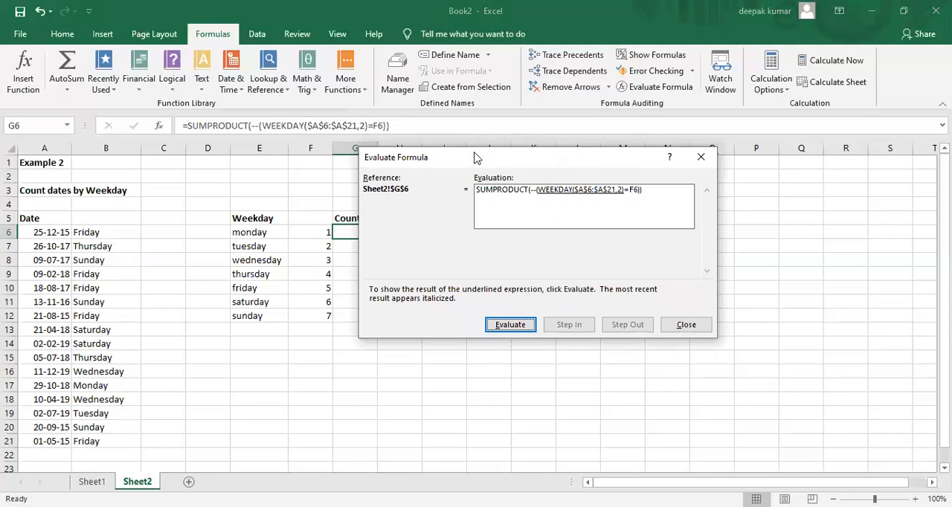
left_click_drag(532, 154, 643, 141)
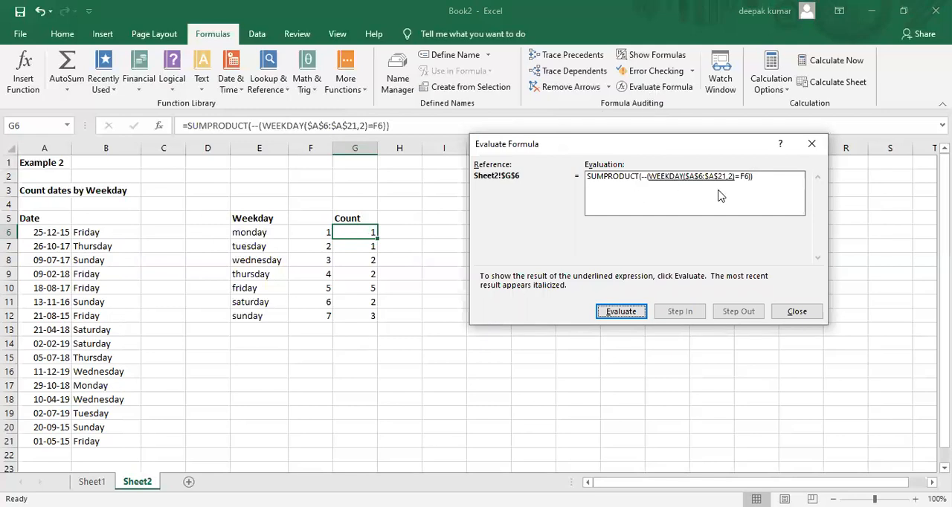
left_click(625, 314)
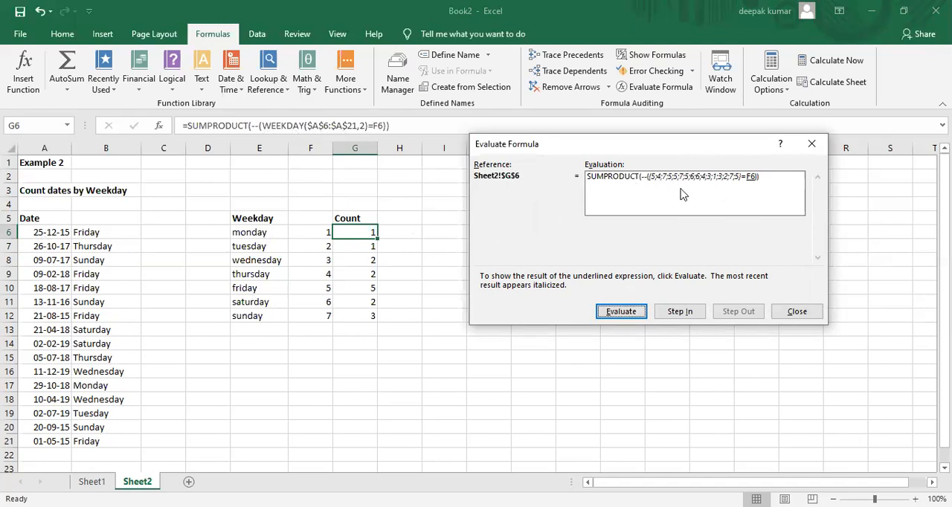
left_click(615, 314)
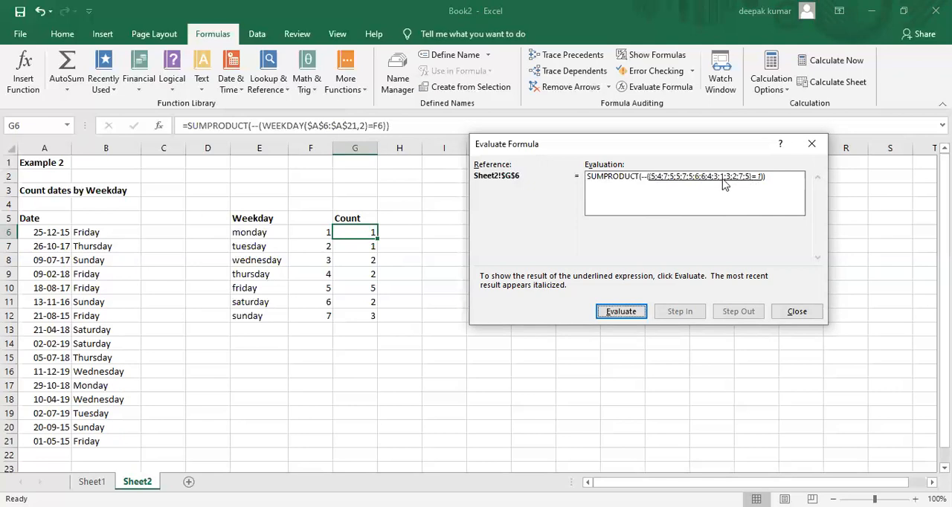
left_click(622, 313)
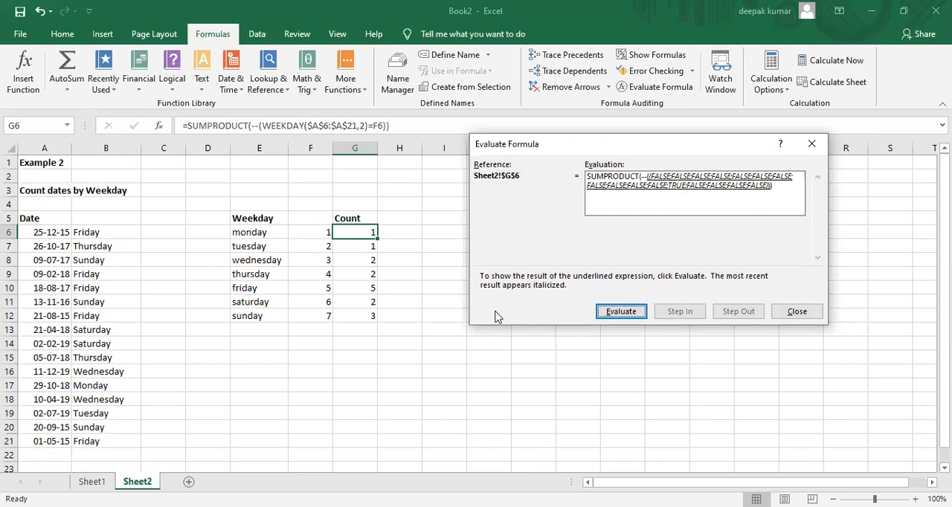
left_click(802, 315)
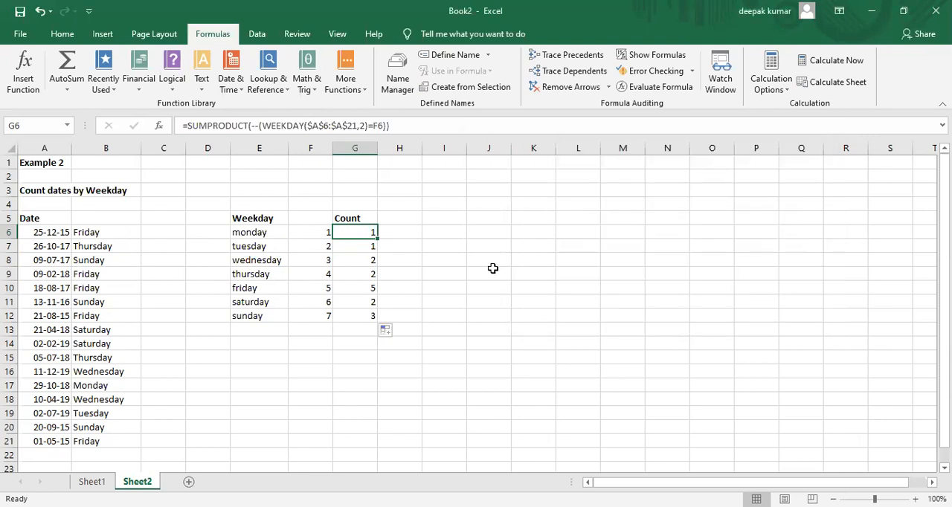
left_click(453, 272)
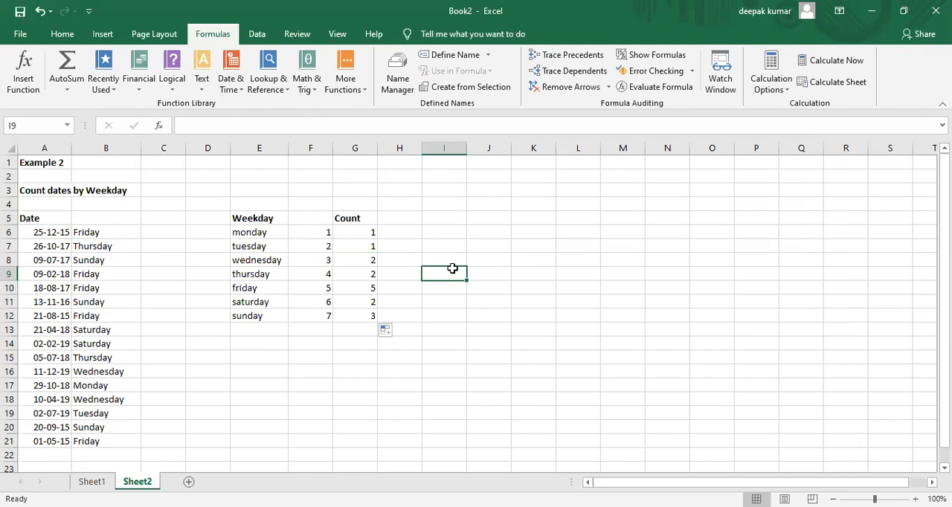
left_click(470, 246)
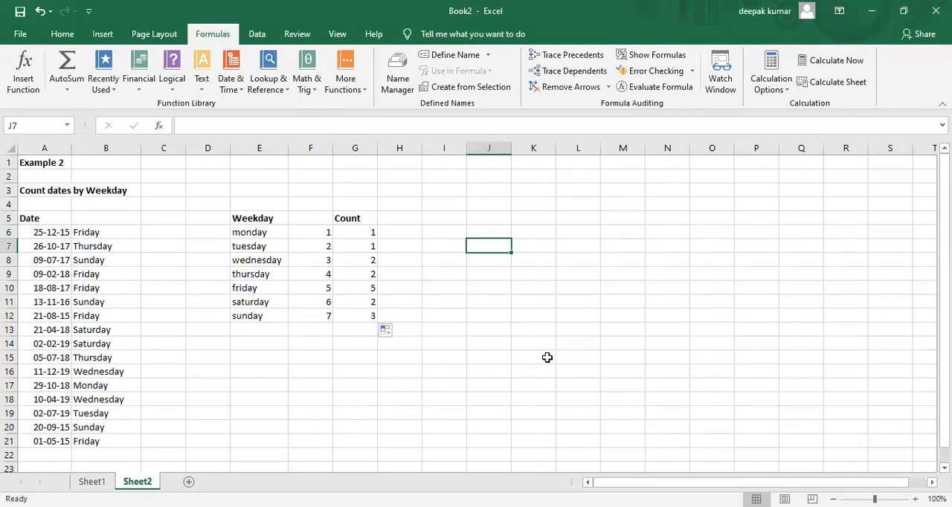